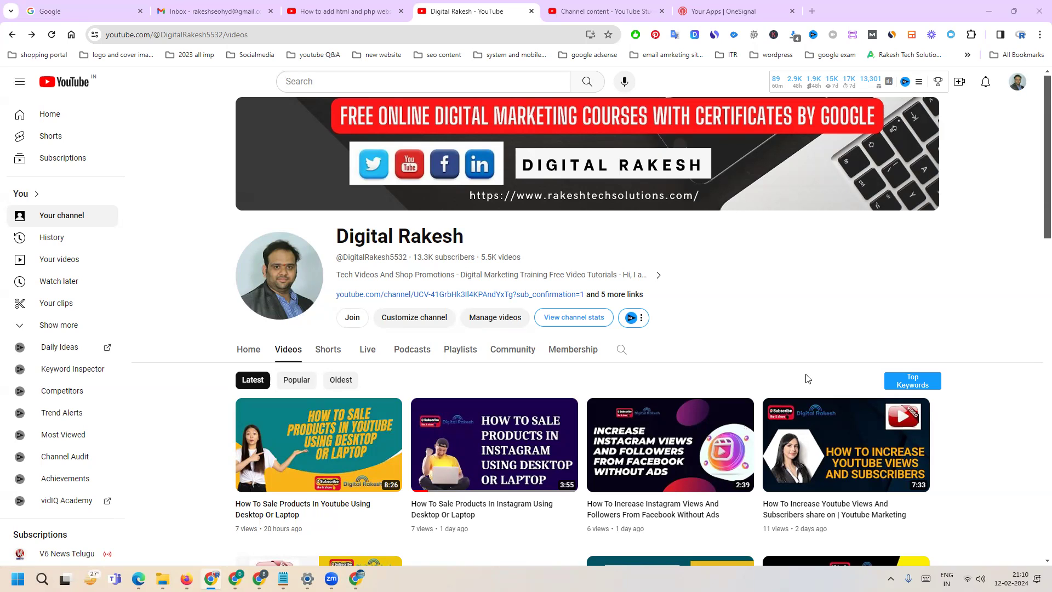
Switch from the YouTube channel to the Chrome window showing the Book My University home page
mouse_move(744, 438)
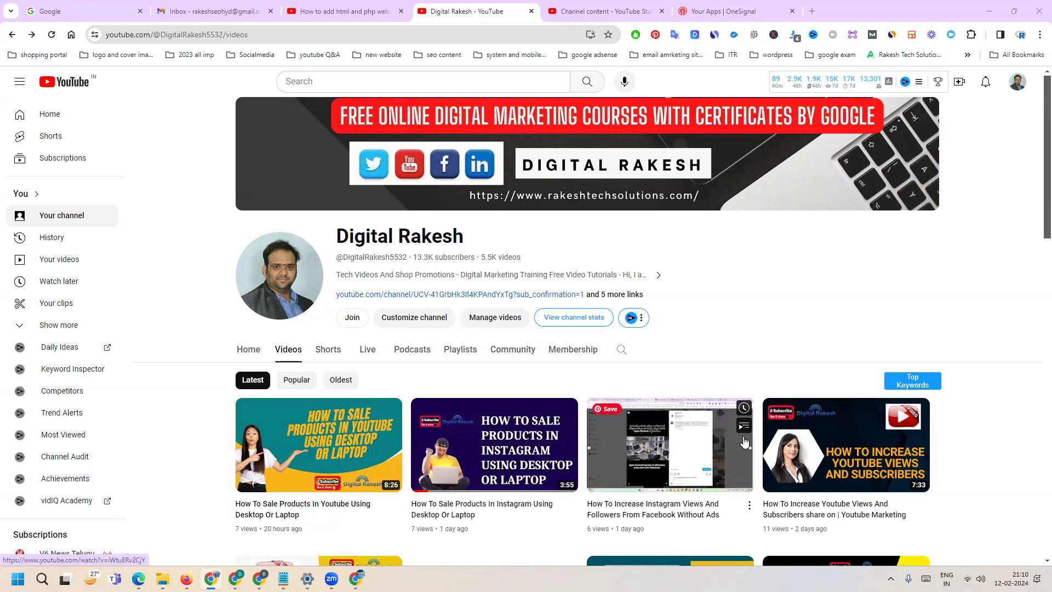
left_click(259, 578)
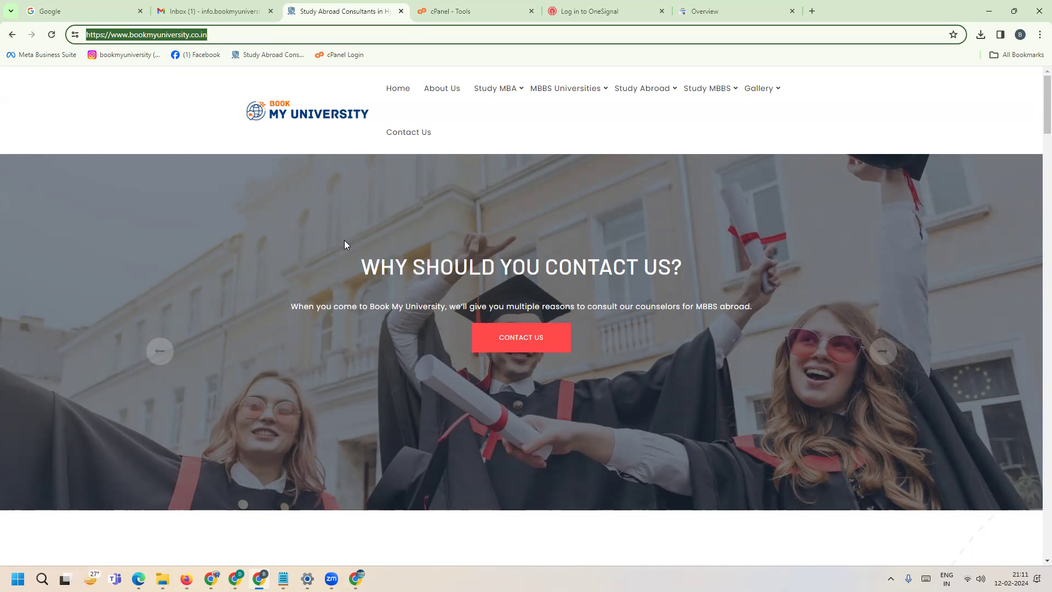
Go to google.com/analytics in a new browser tab
left_click(814, 11)
type("goo")
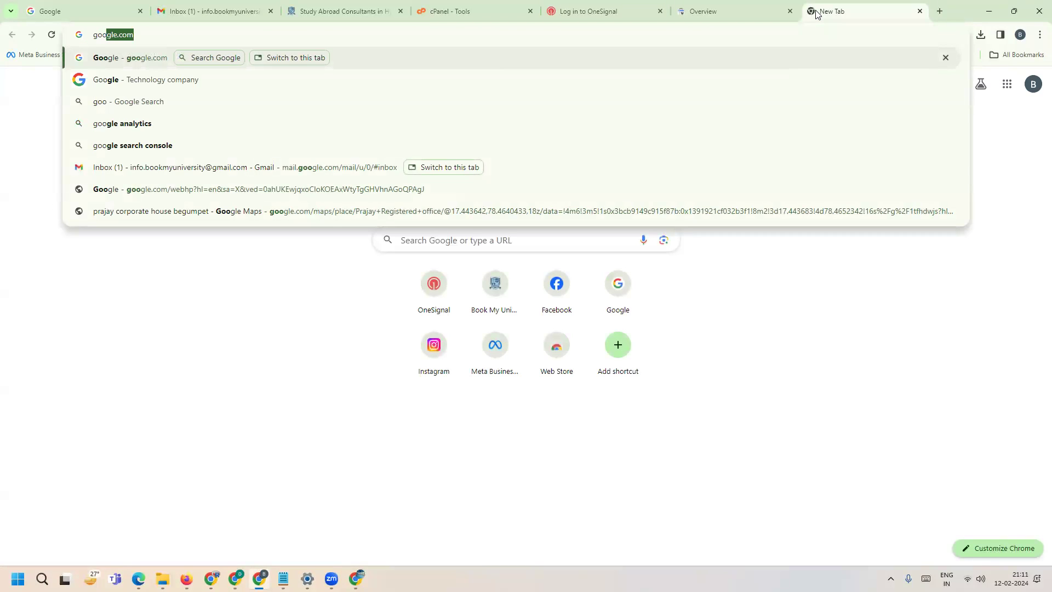
key("Left")
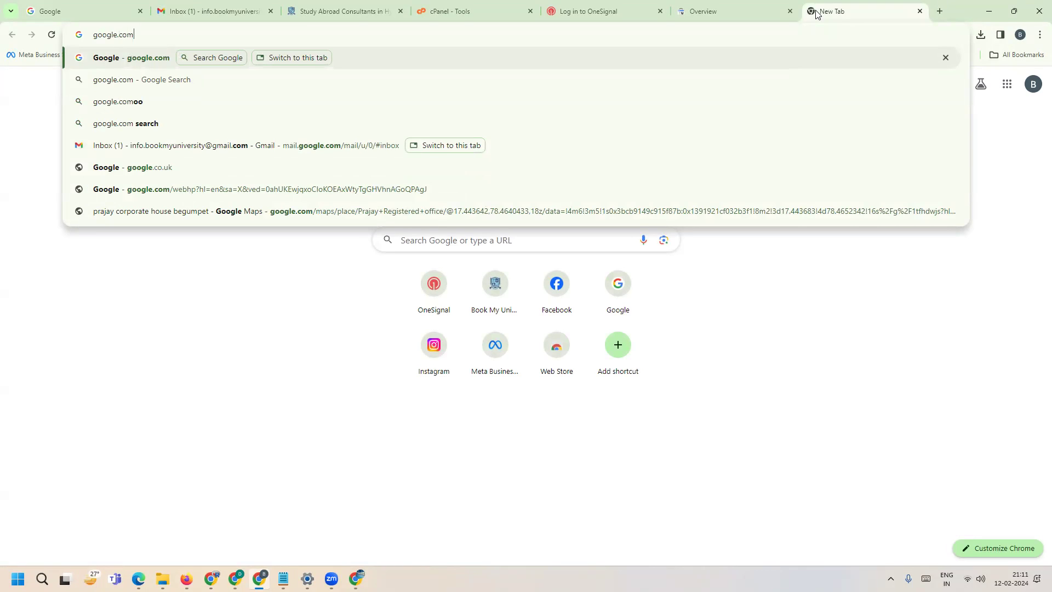
type("/ana")
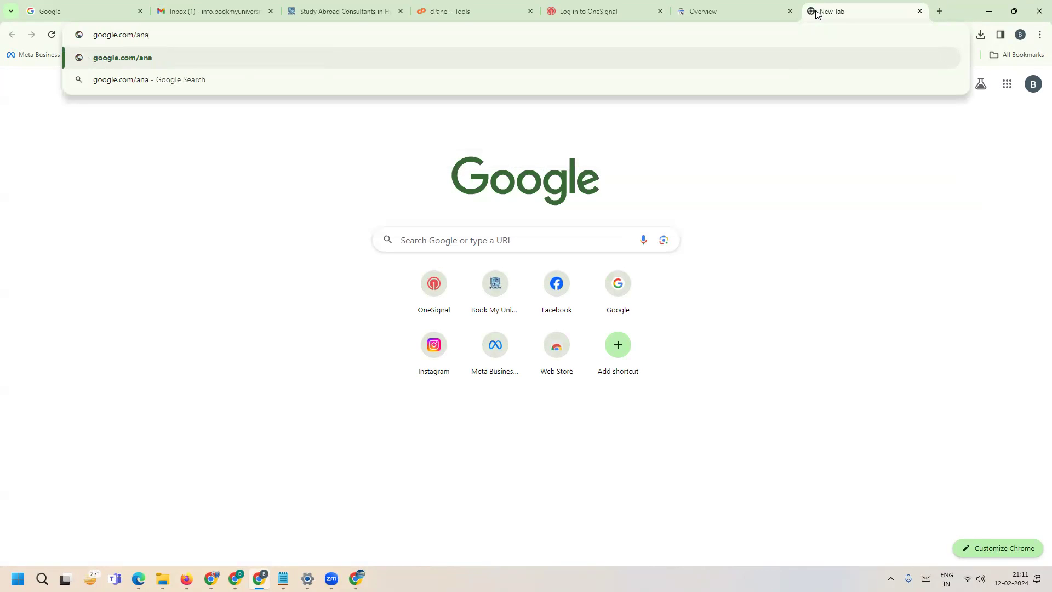
type("lytics")
key("Return")
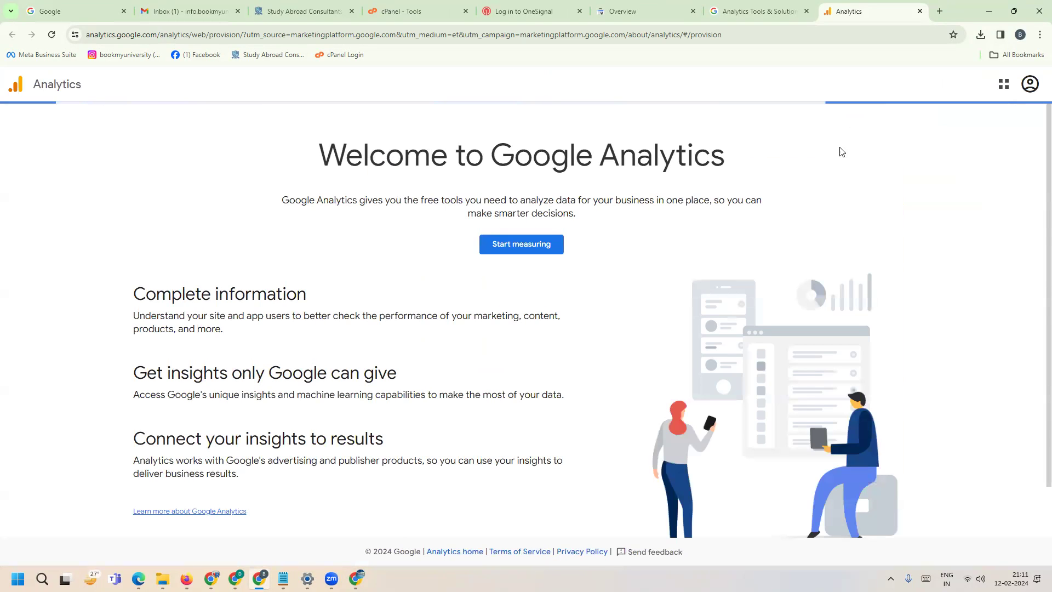
Start measuring and name the account 'bookmyuniversity', copied from the site's web address
left_click(516, 251)
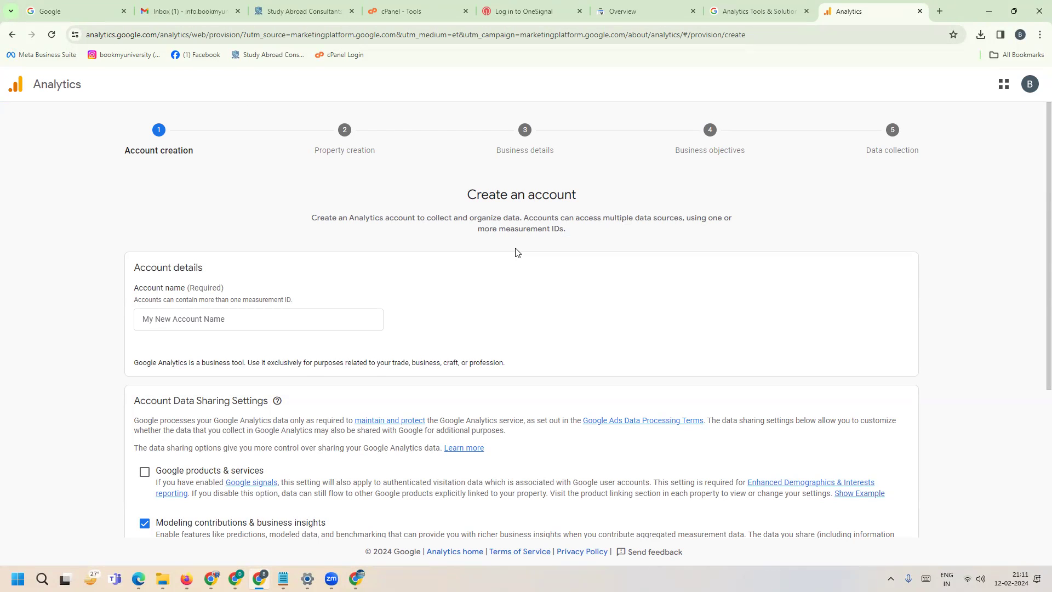
left_click(269, 15)
triple_click(168, 36)
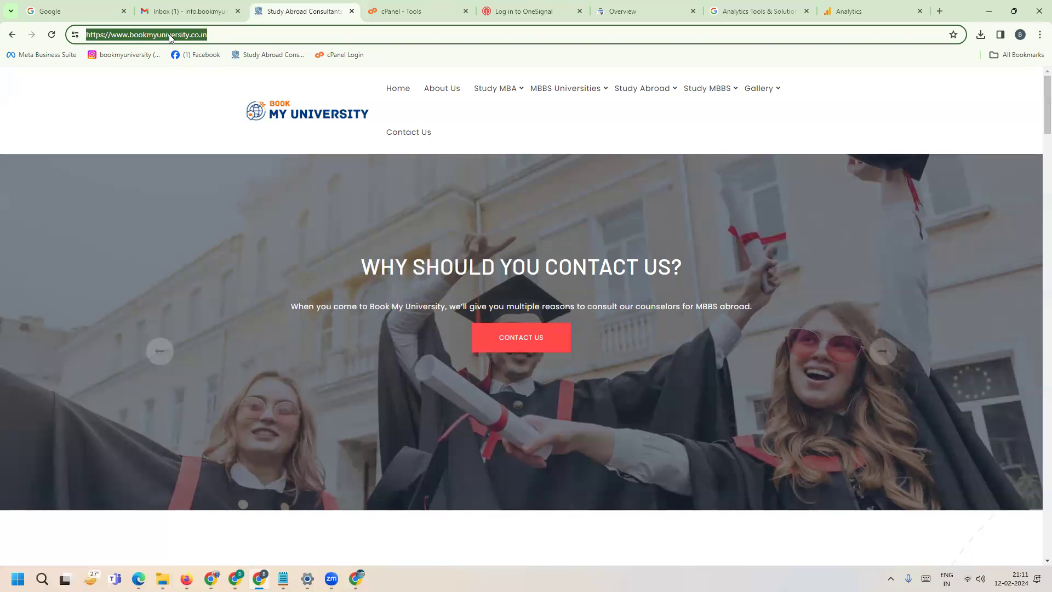
double_click(169, 36)
key("ctrl+c")
left_click(843, 11)
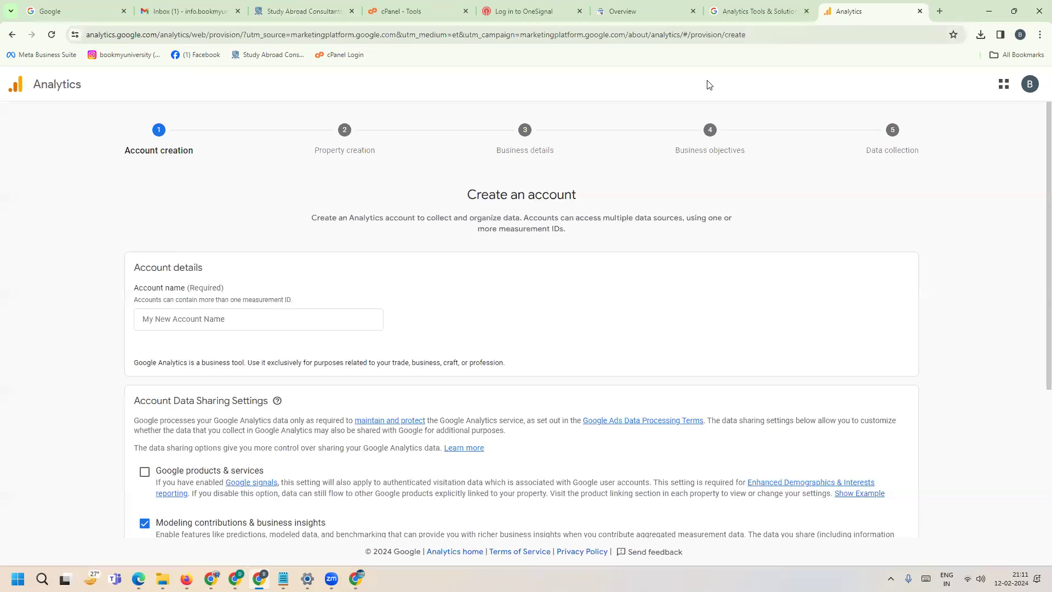
left_click(178, 319)
key("ctrl+v")
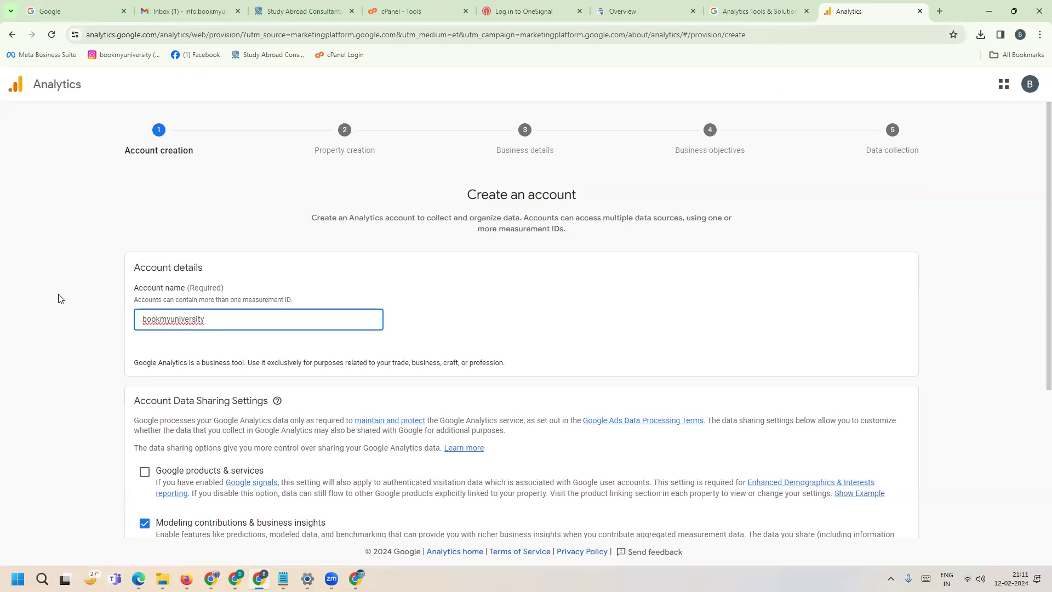
Enable sharing with Google products & services and continue to property creation
scroll(141, 253, "down", 4)
left_click(144, 252)
left_click(146, 509)
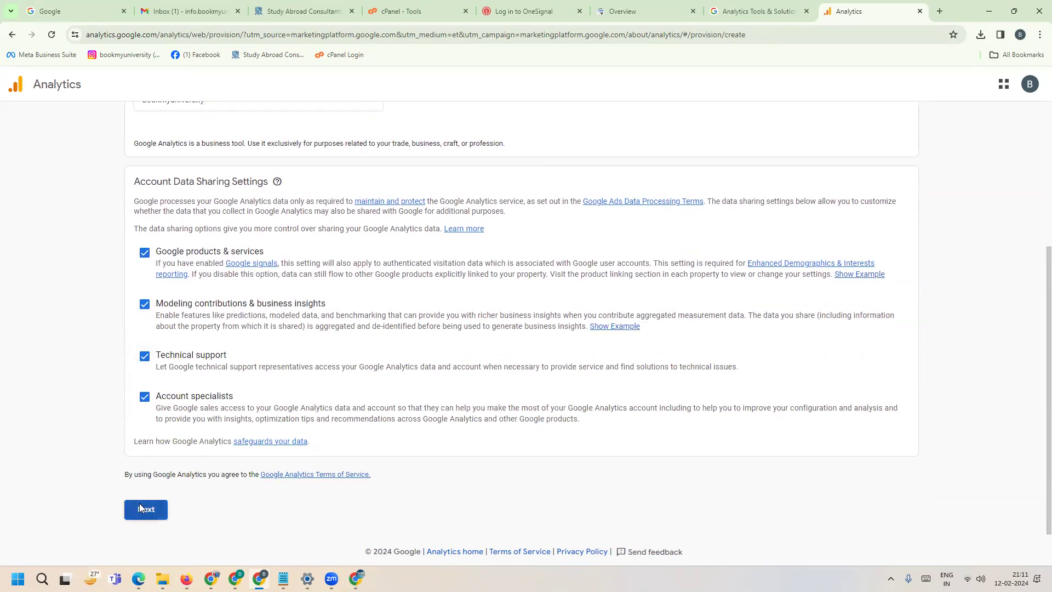
Name the property 'bookmyuniversity' and set its reporting country to India
left_click(403, 317)
key("ctrl+v")
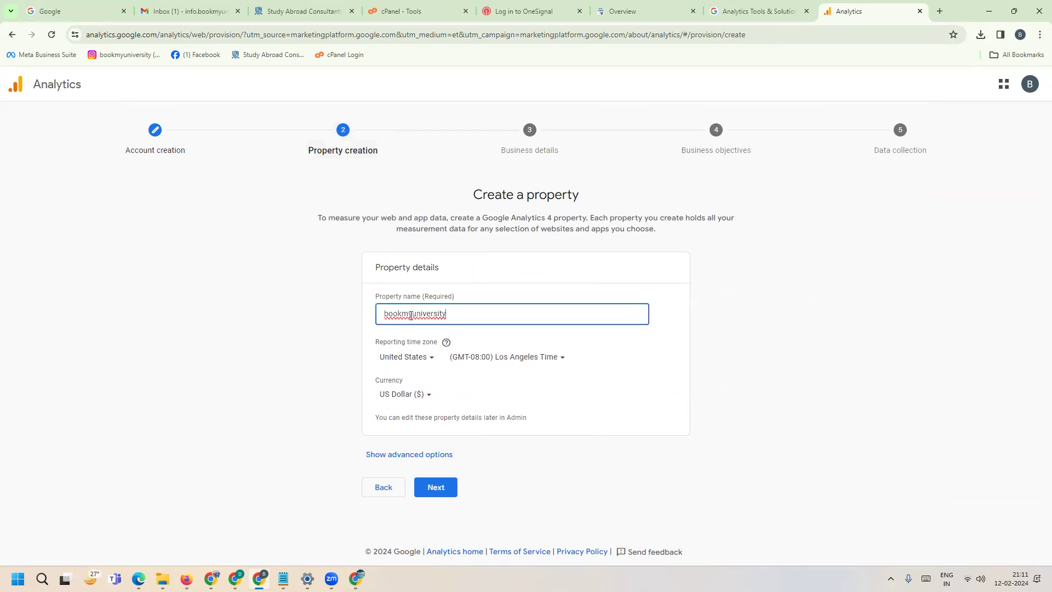
left_click(422, 359)
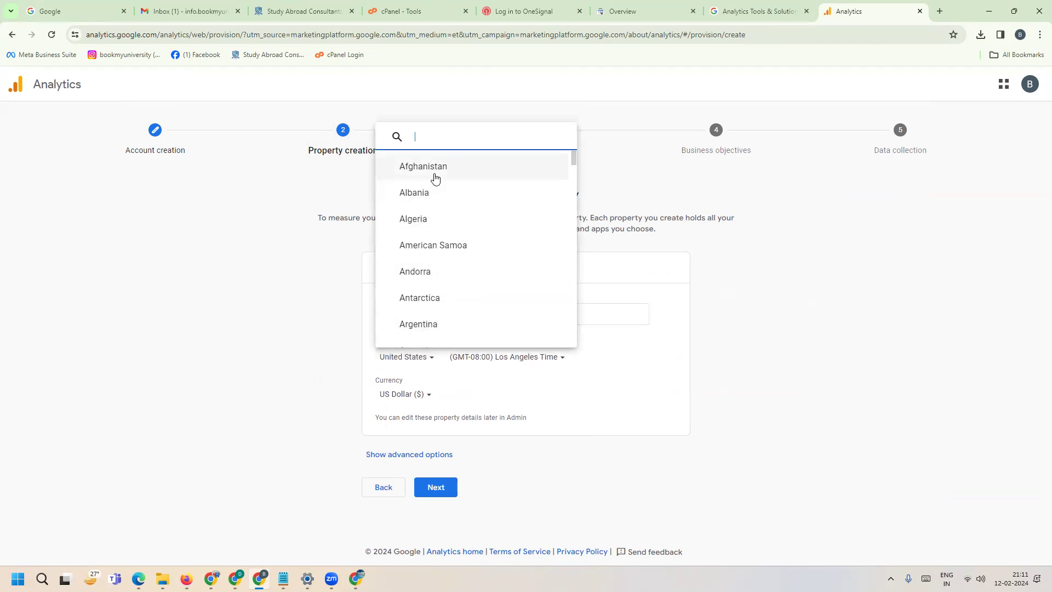
type("russ")
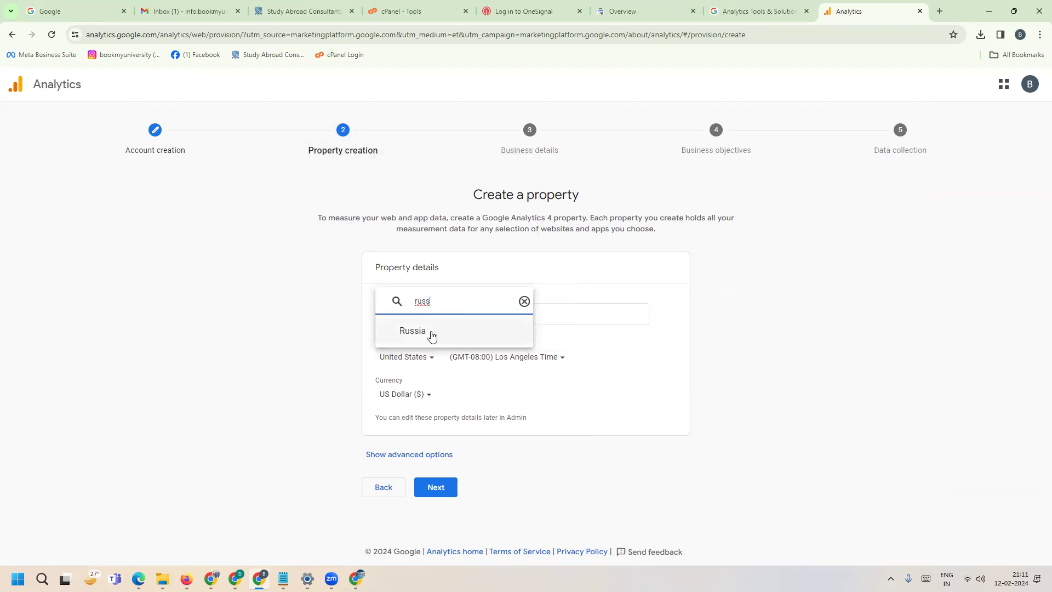
left_click_drag(416, 302, 435, 304)
type("india")
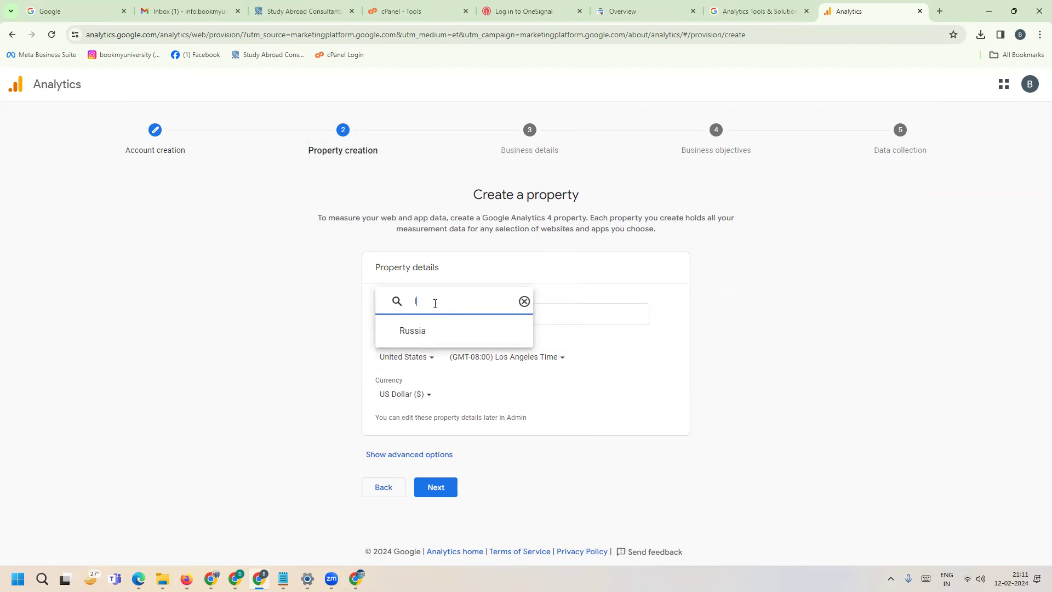
left_click(420, 331)
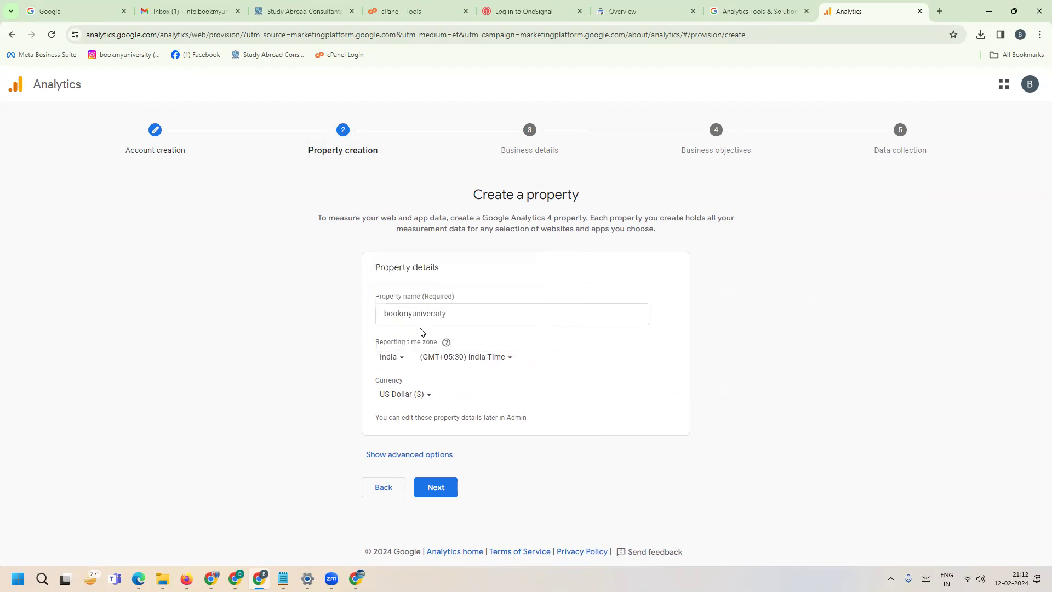
Set the currency to Indian Rupee (₹) and reveal the advanced property options
left_click(409, 396)
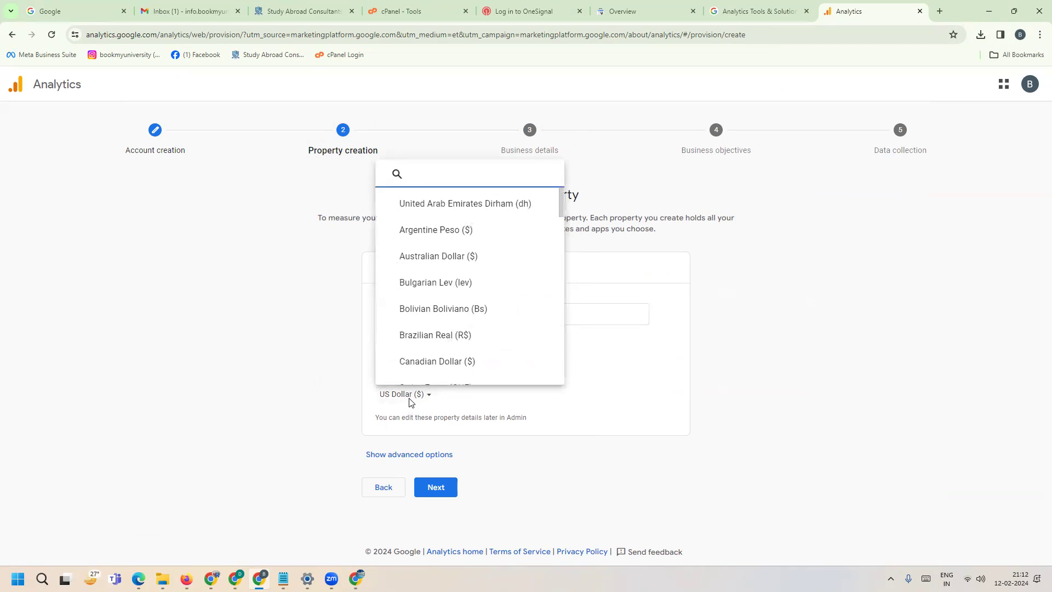
type("indi")
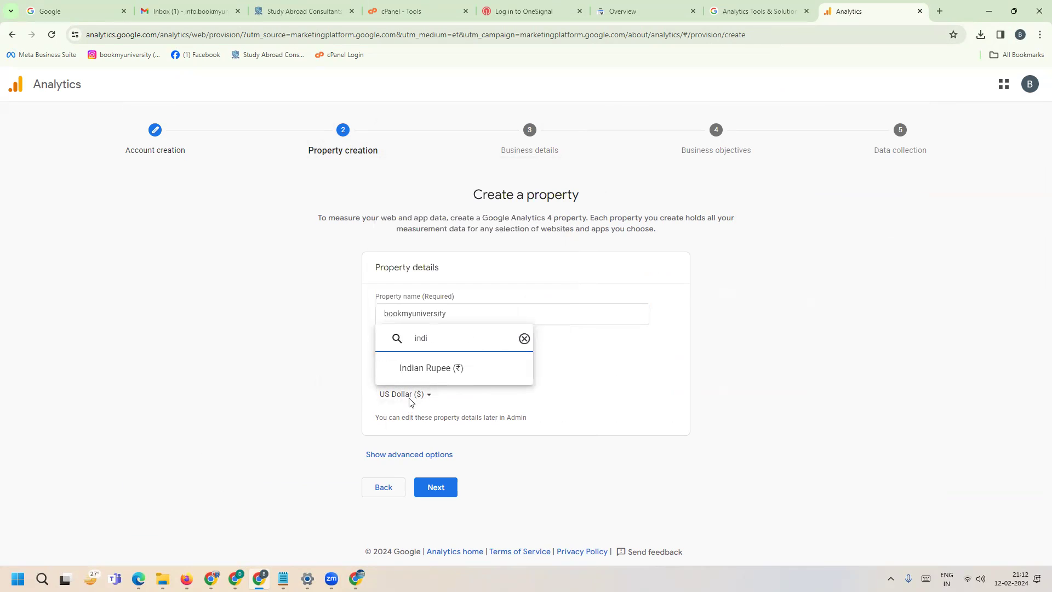
left_click(420, 368)
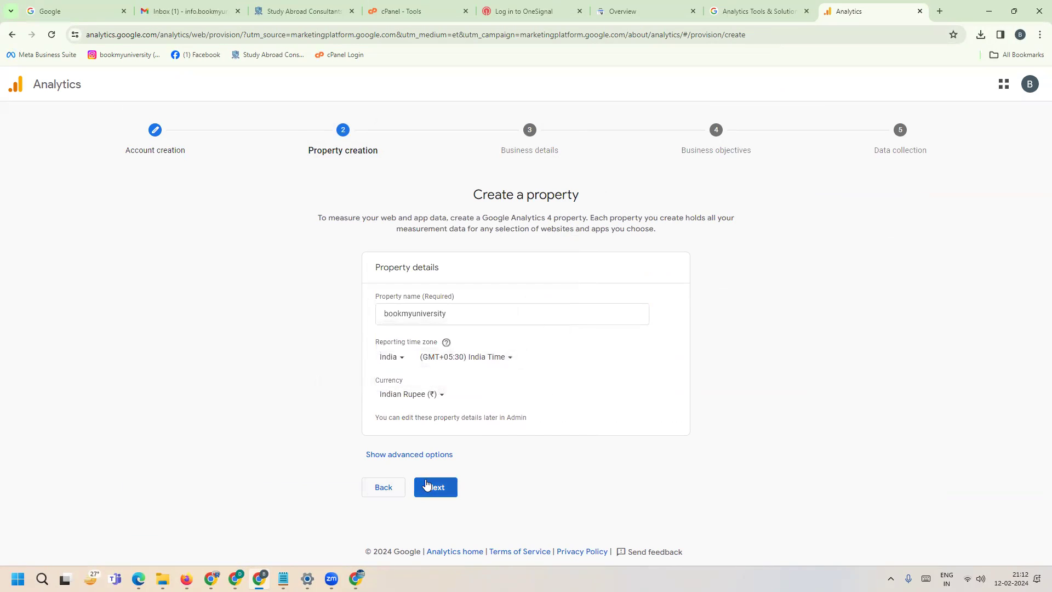
left_click(425, 463)
scroll(282, 357, "down", 2)
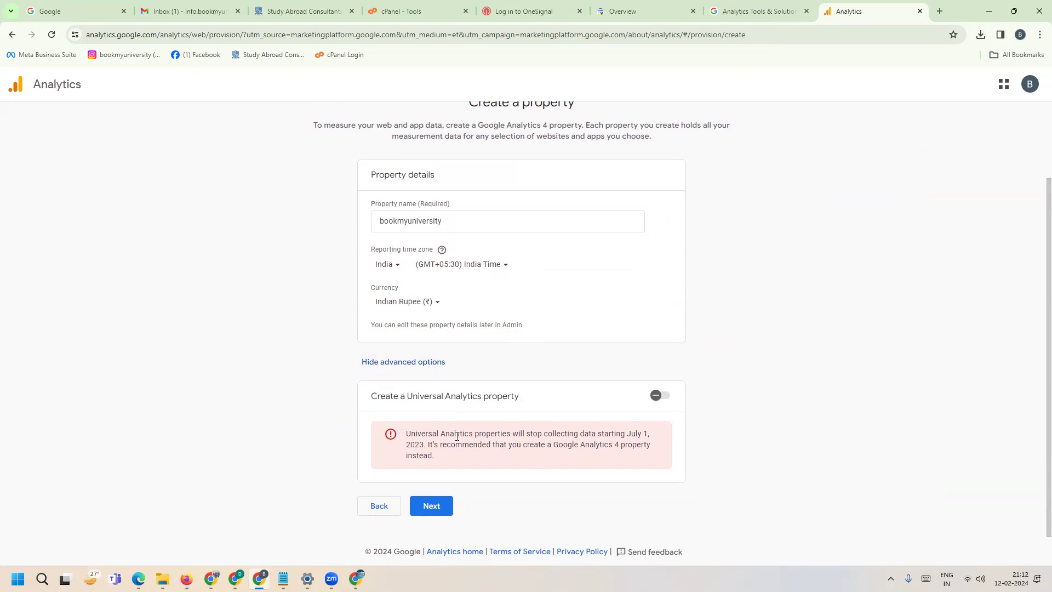
Set the industry category to Jobs & Education and choose a business size
left_click(429, 507)
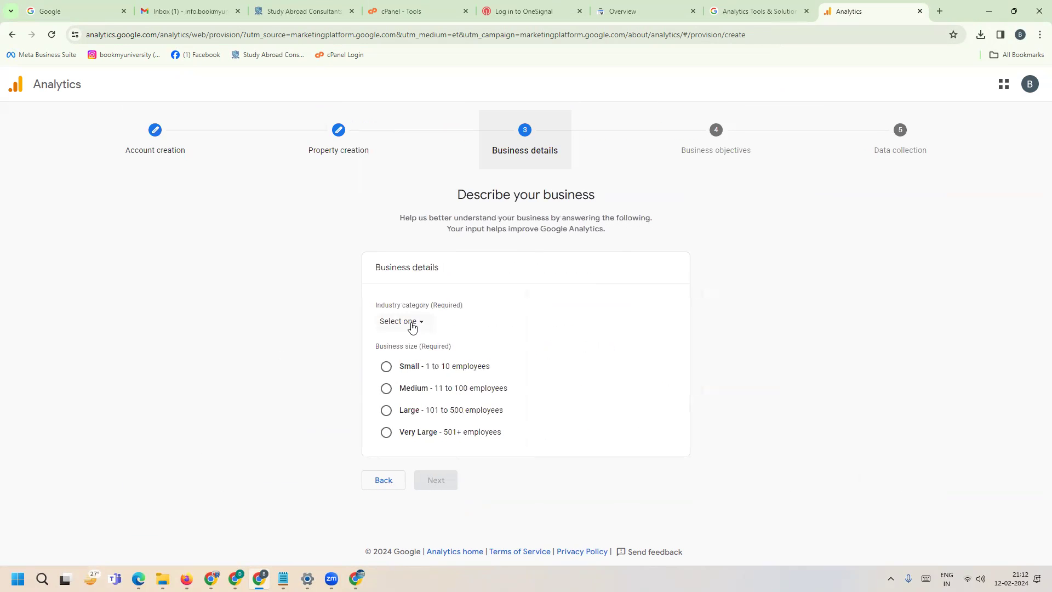
left_click(412, 326)
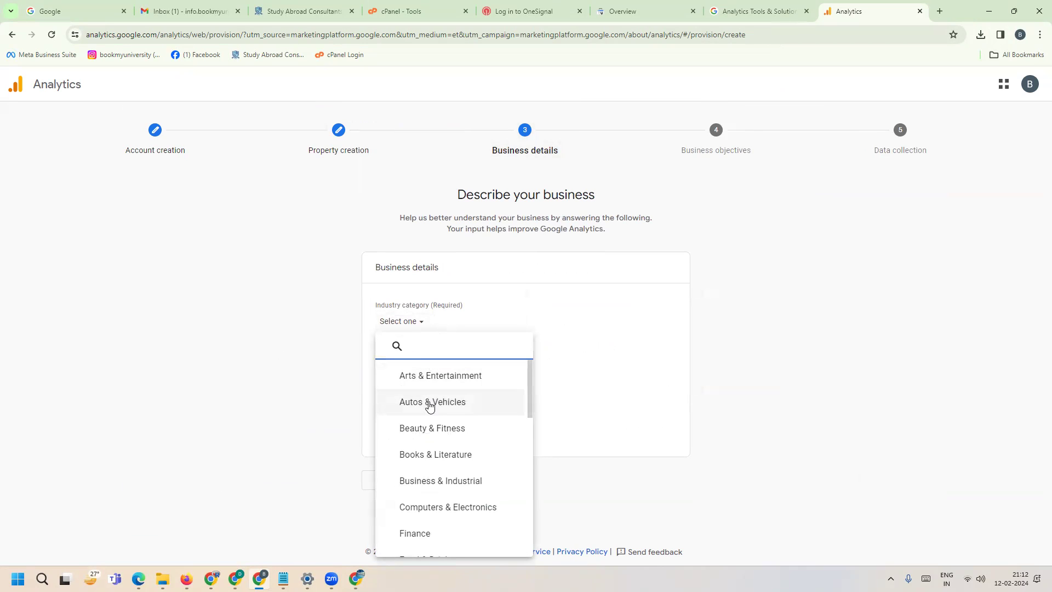
scroll(430, 405, "down", 2)
type("ser")
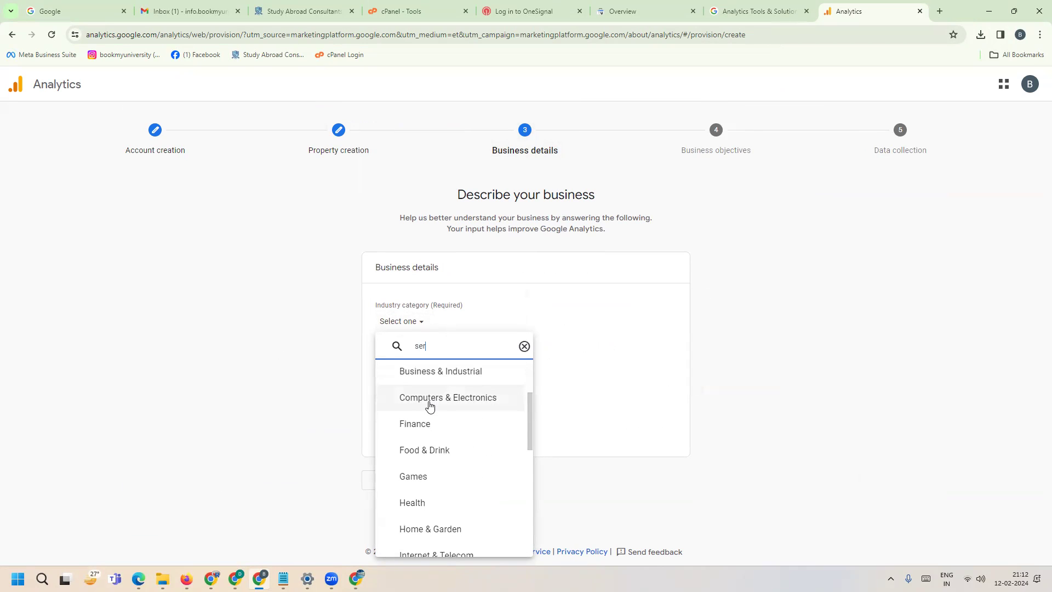
double_click(433, 349)
key("BackSpace")
type("jo")
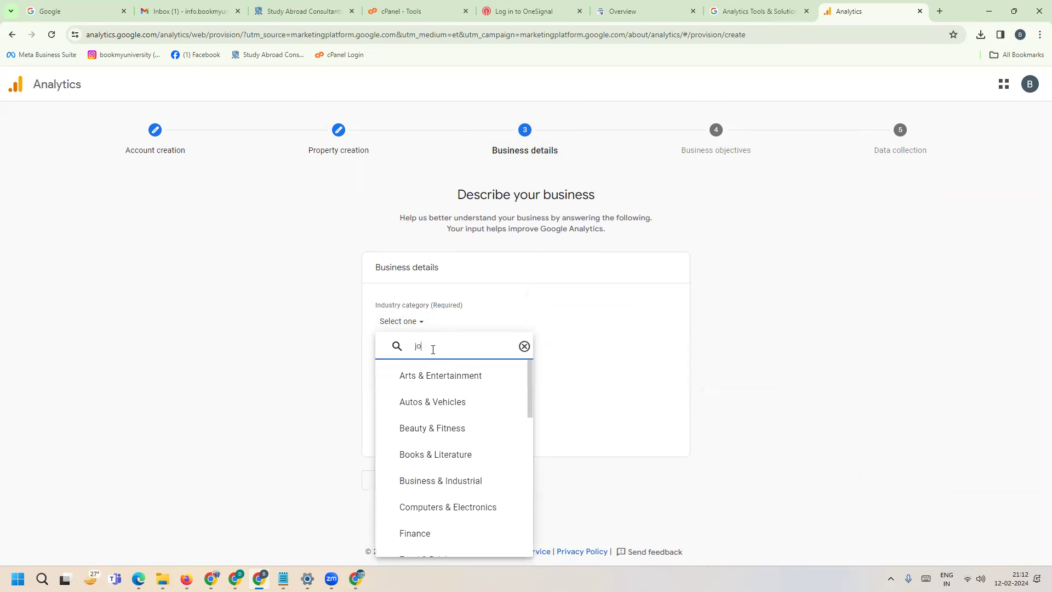
left_click(430, 375)
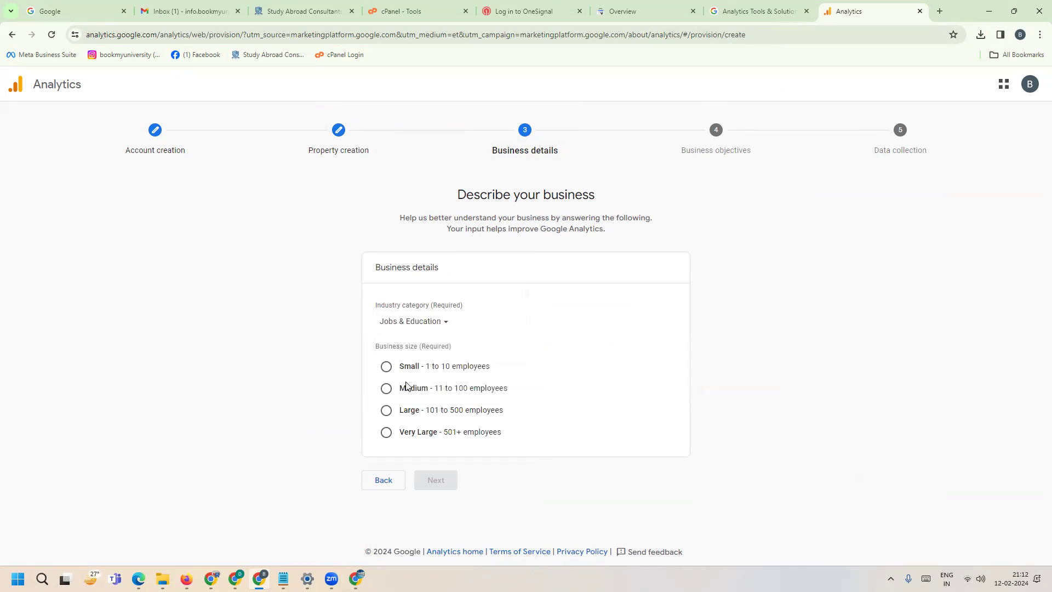
left_click(404, 368)
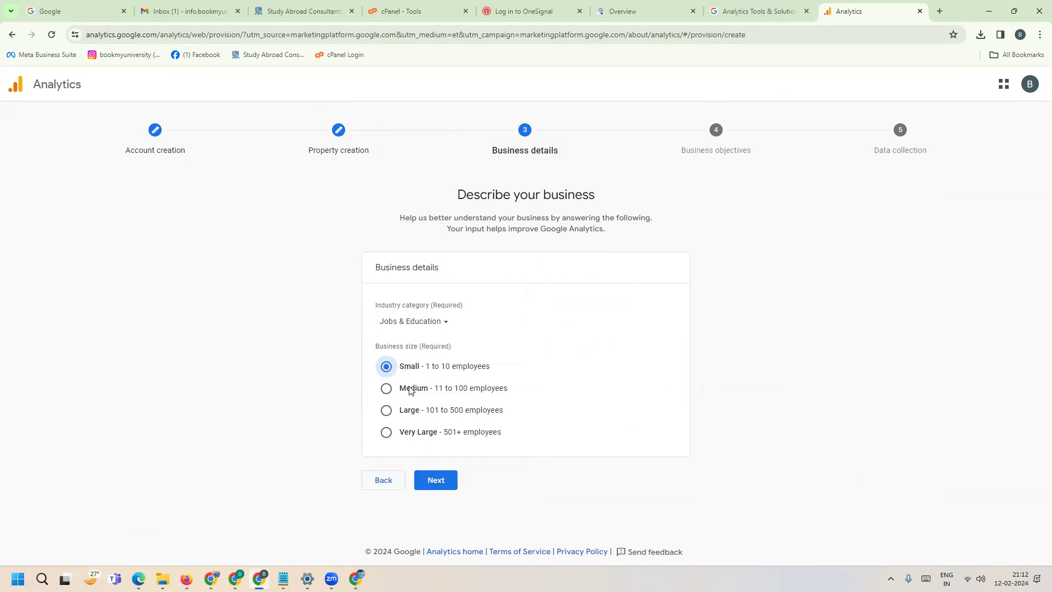
left_click(409, 389)
Tick Generate leads, Drive online sales, Raise brand awareness and Examine user behavior as objectives
left_click(436, 482)
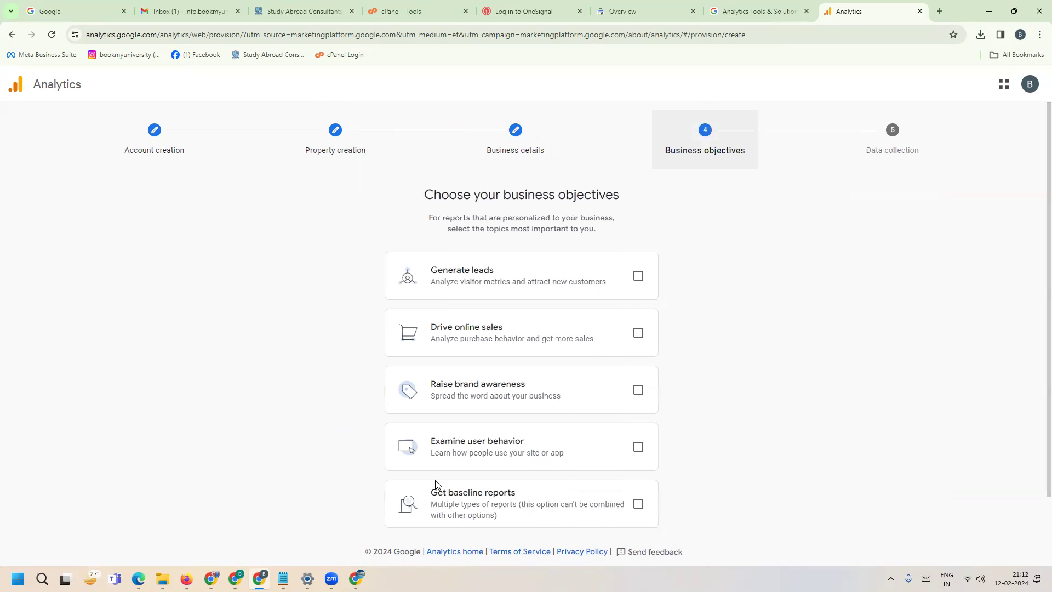
left_click(638, 276)
left_click(638, 333)
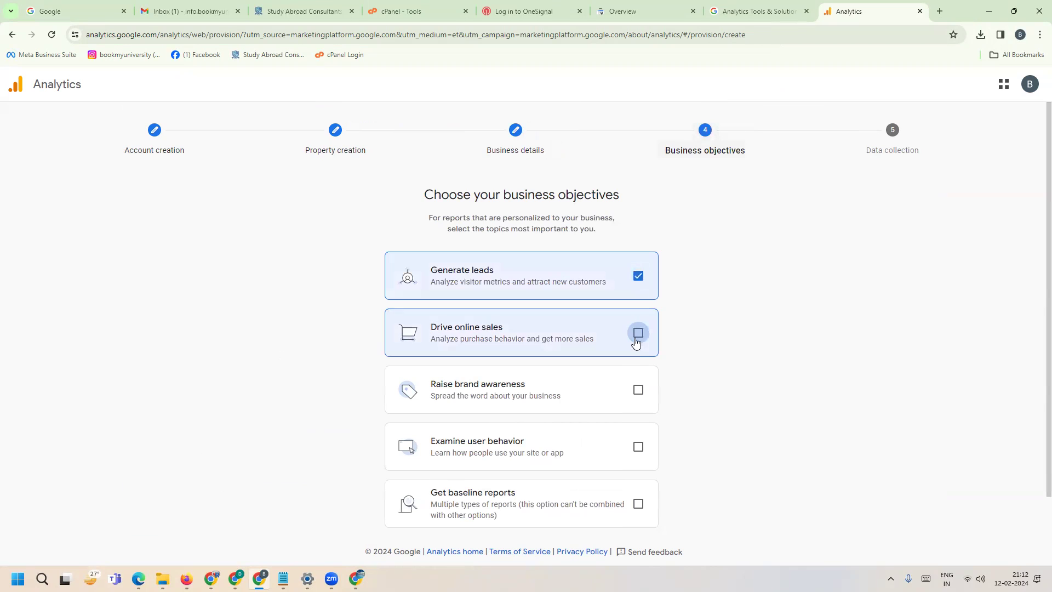
left_click(639, 389)
scroll(639, 390, "down", 1)
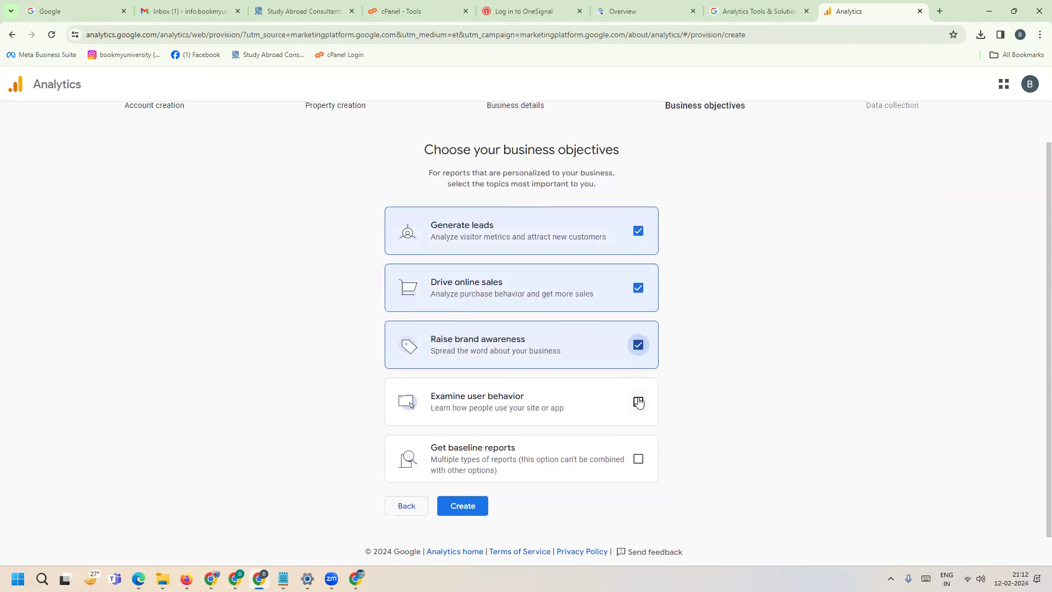
left_click(638, 402)
left_click(639, 454)
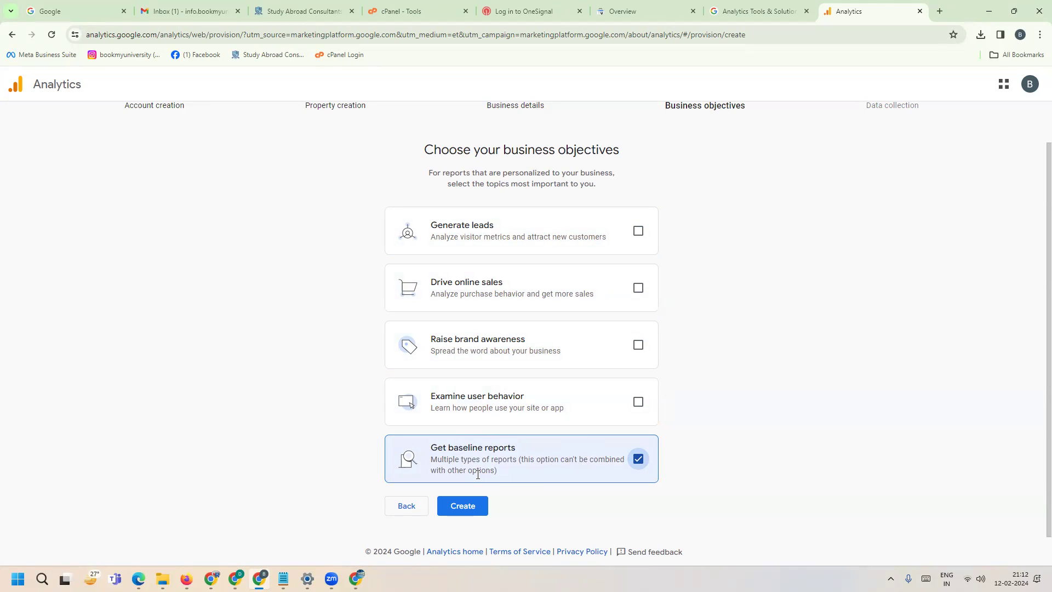
left_click(638, 401)
left_click(638, 344)
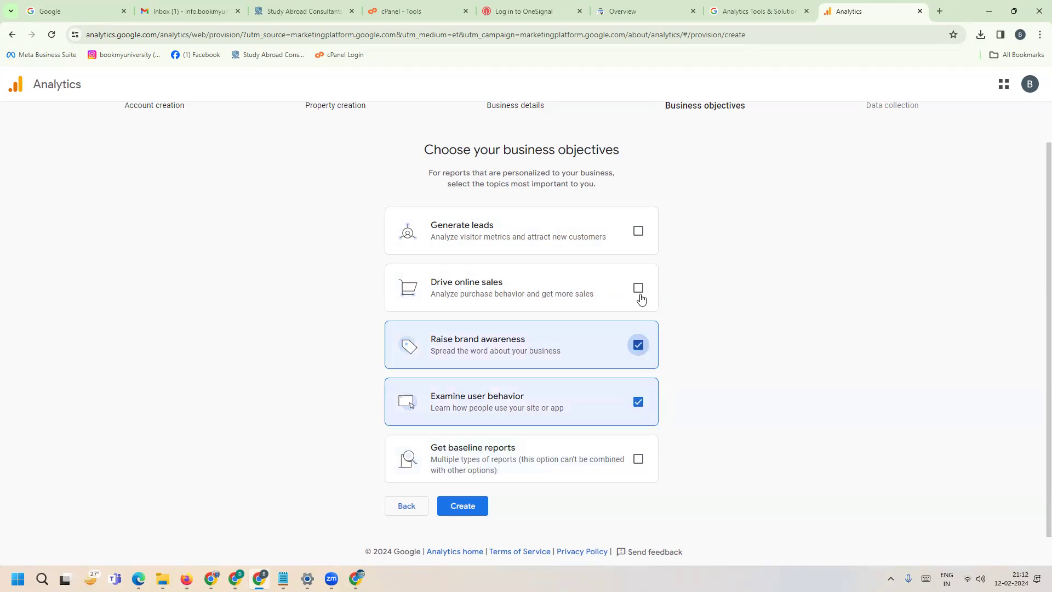
left_click(638, 288)
left_click(638, 231)
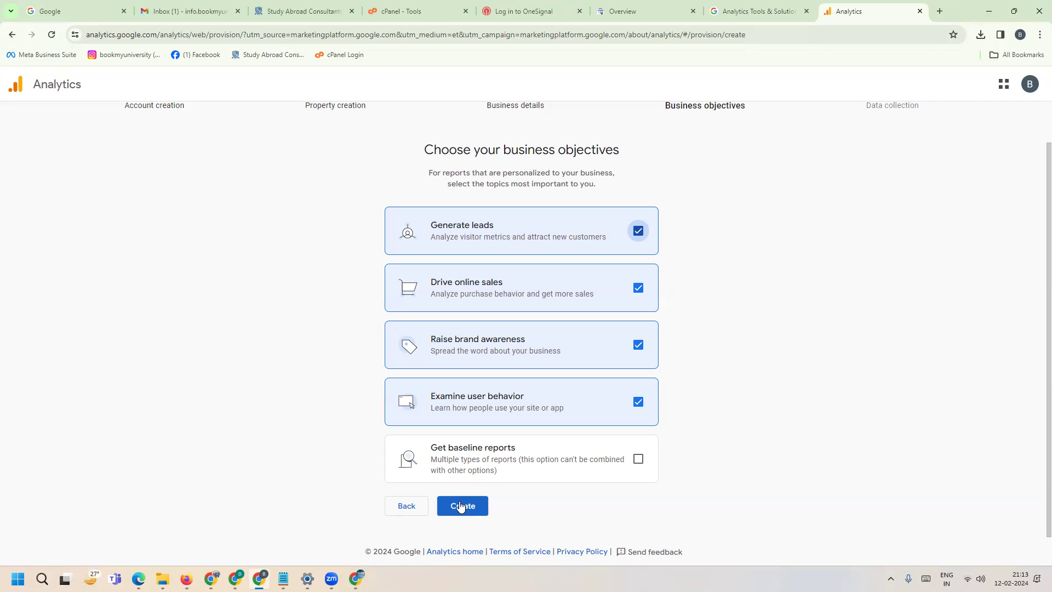
Create the account and accept the India terms, including GDPR and Controller Data Protection Terms
left_click(460, 505)
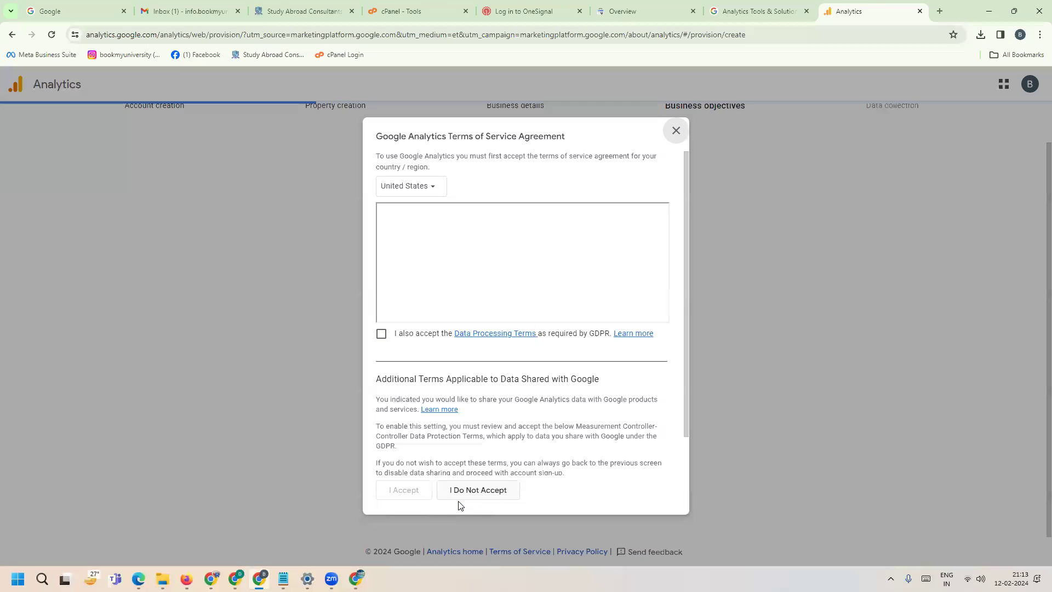
left_click(416, 186)
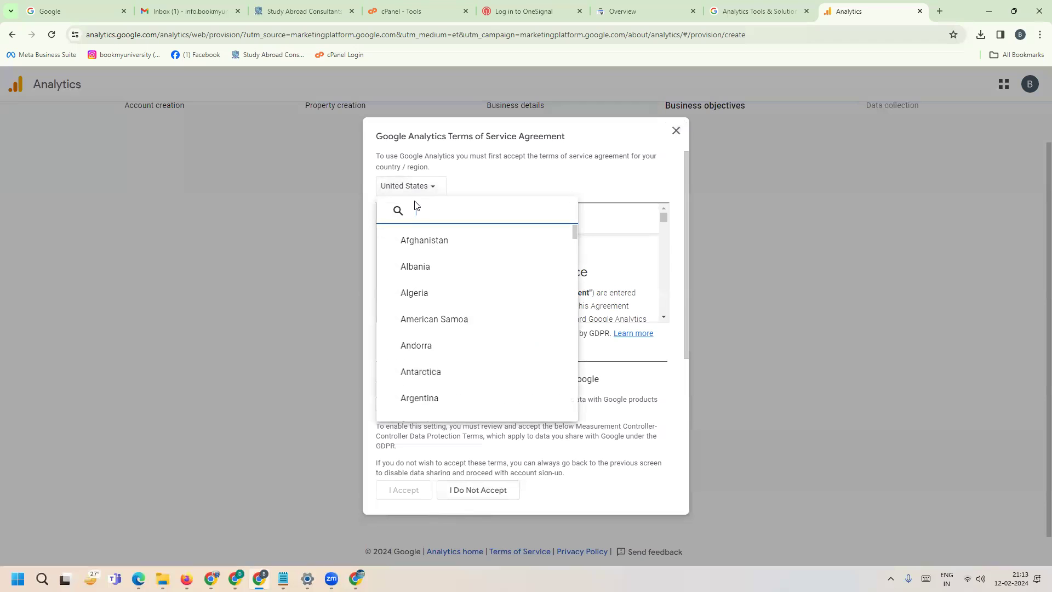
type("India")
left_click(416, 266)
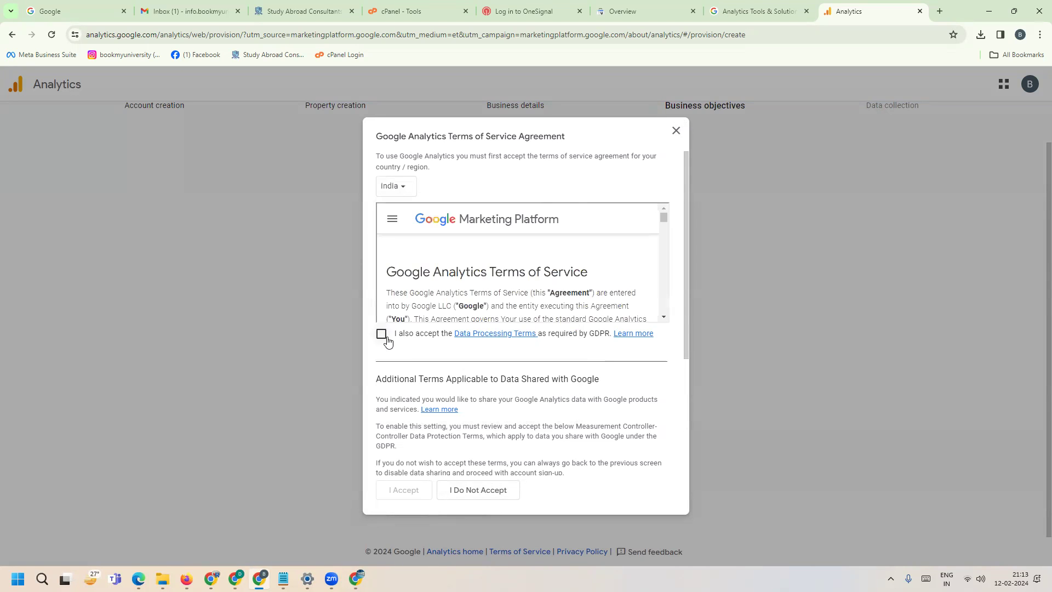
left_click(386, 337)
scroll(388, 340, "down", 3)
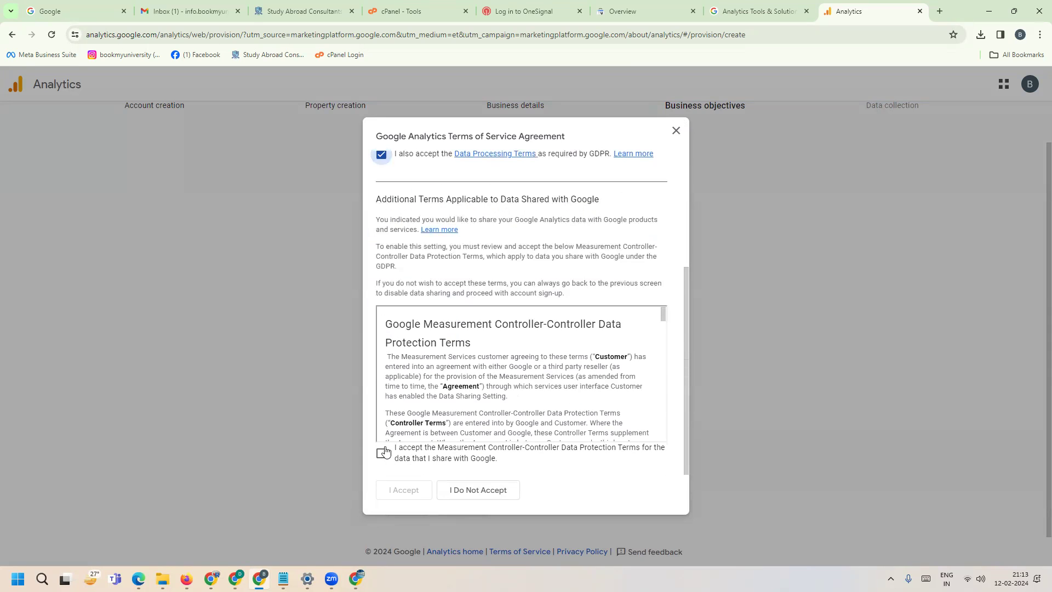
left_click(382, 454)
left_click(414, 490)
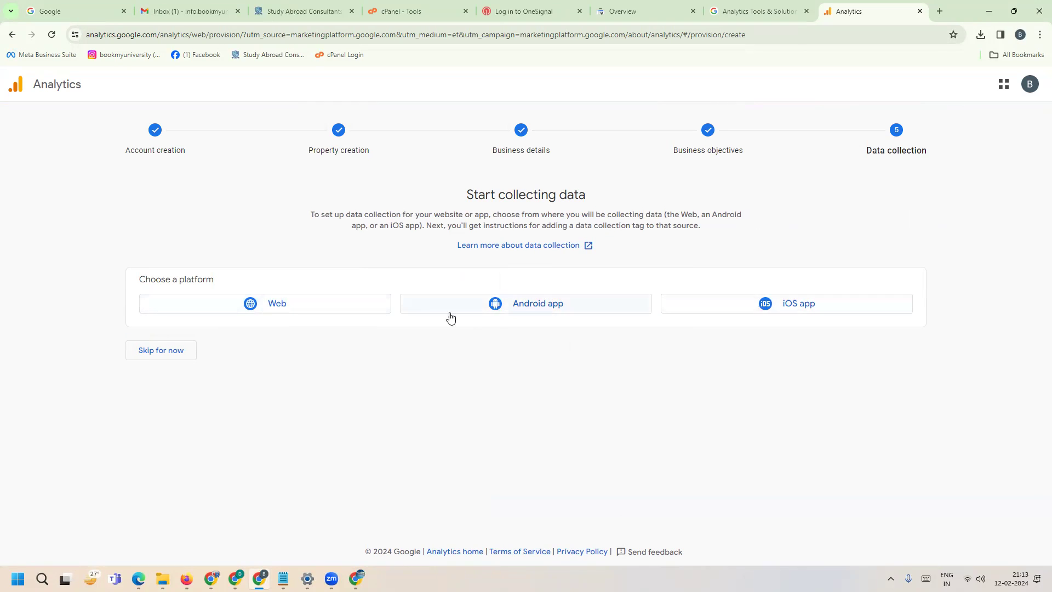
left_click(319, 306)
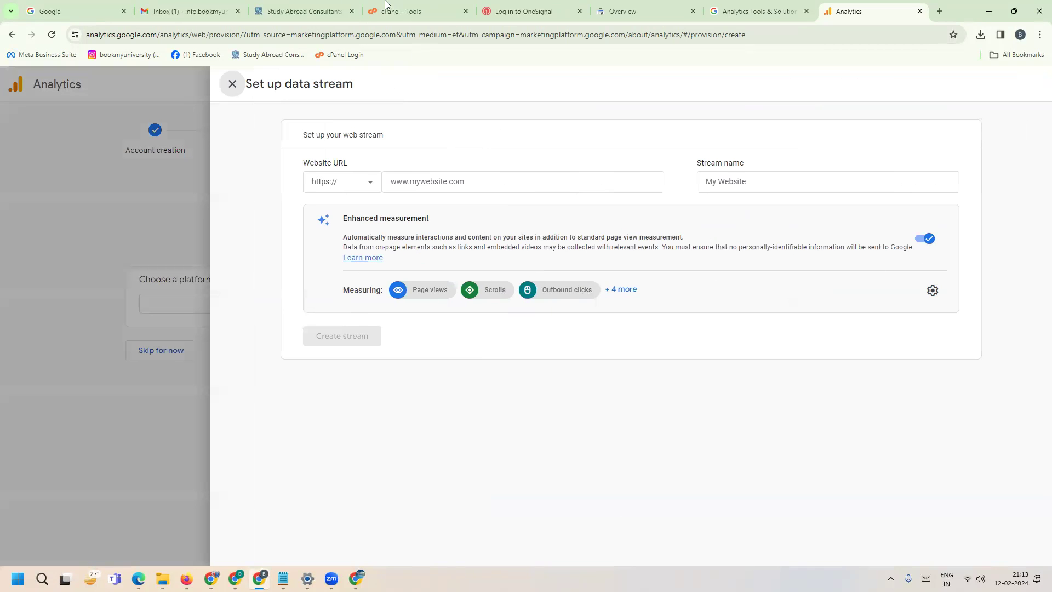
left_click(299, 11)
left_click(270, 34)
left_click_drag(270, 34, 112, 39)
key("ctrl+c")
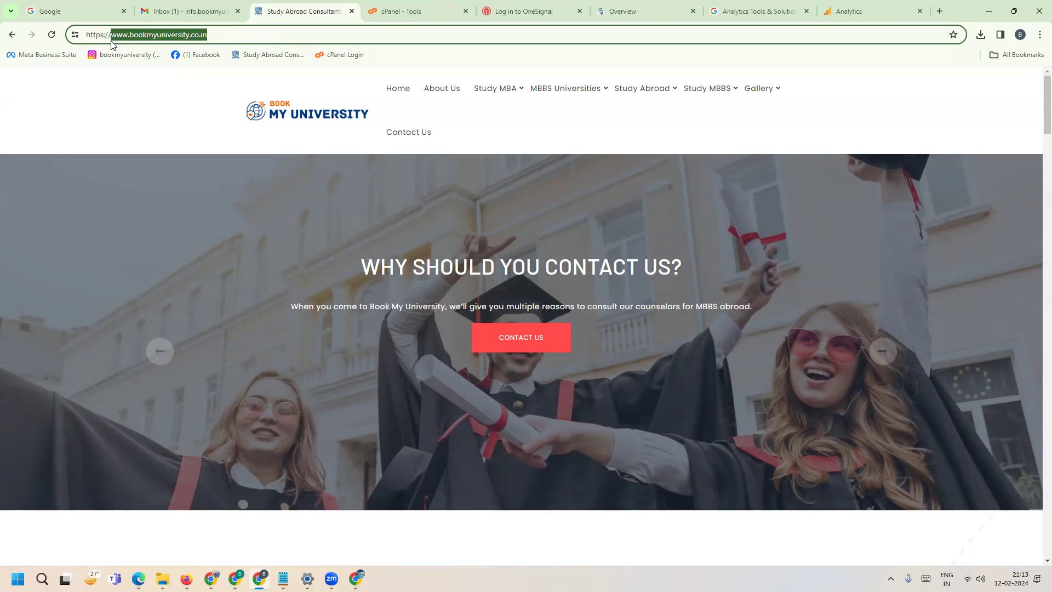
left_click(849, 11)
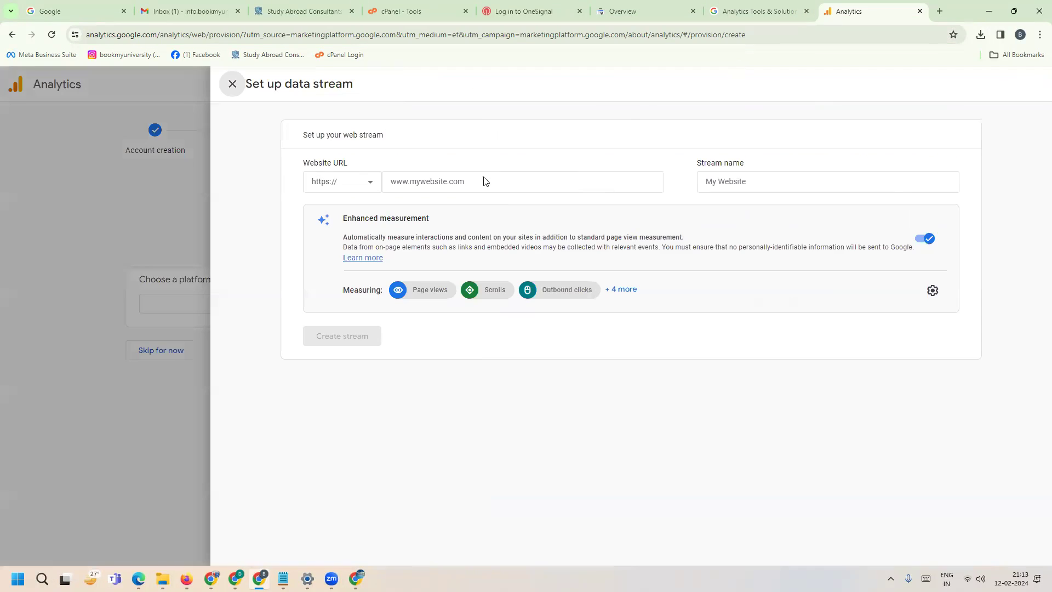
left_click(482, 181)
key("ctrl+v")
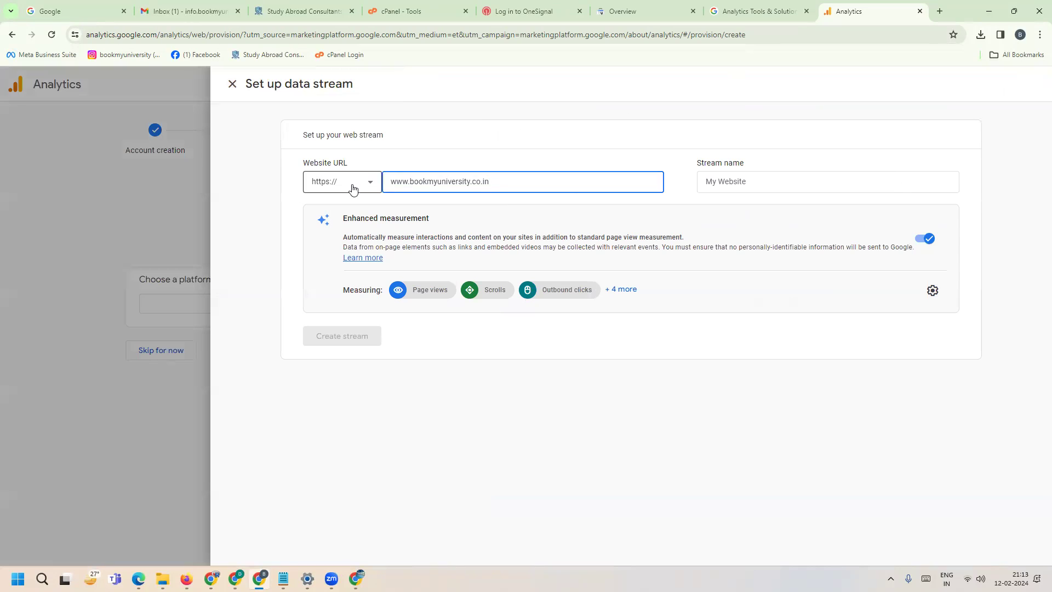
double_click(443, 181)
key("ctrl+c")
left_click(776, 176)
key("ctrl+v")
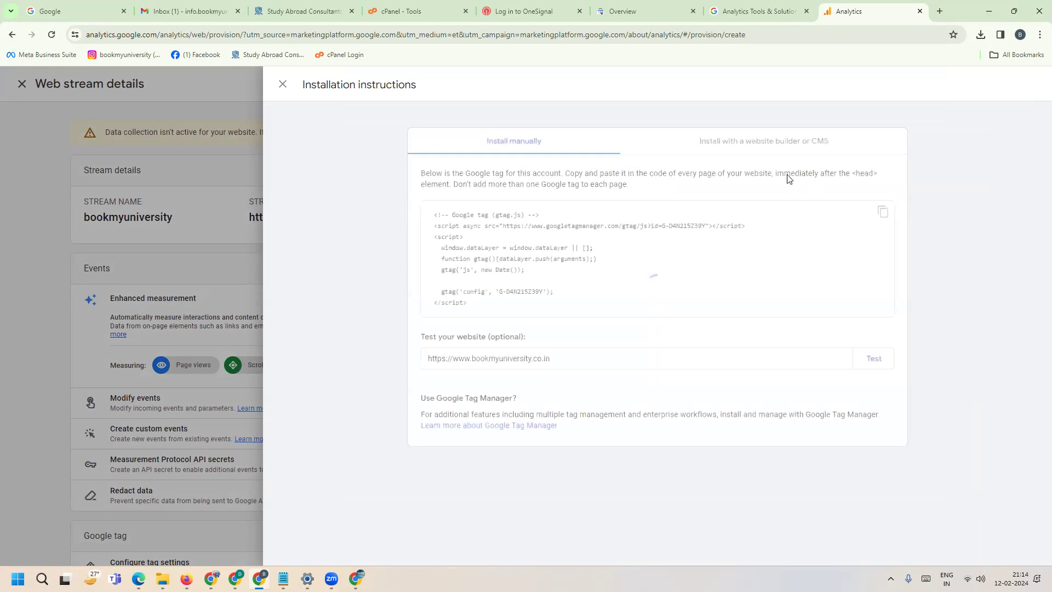
Copy the manual-install Google tag code for the stream
left_click(769, 143)
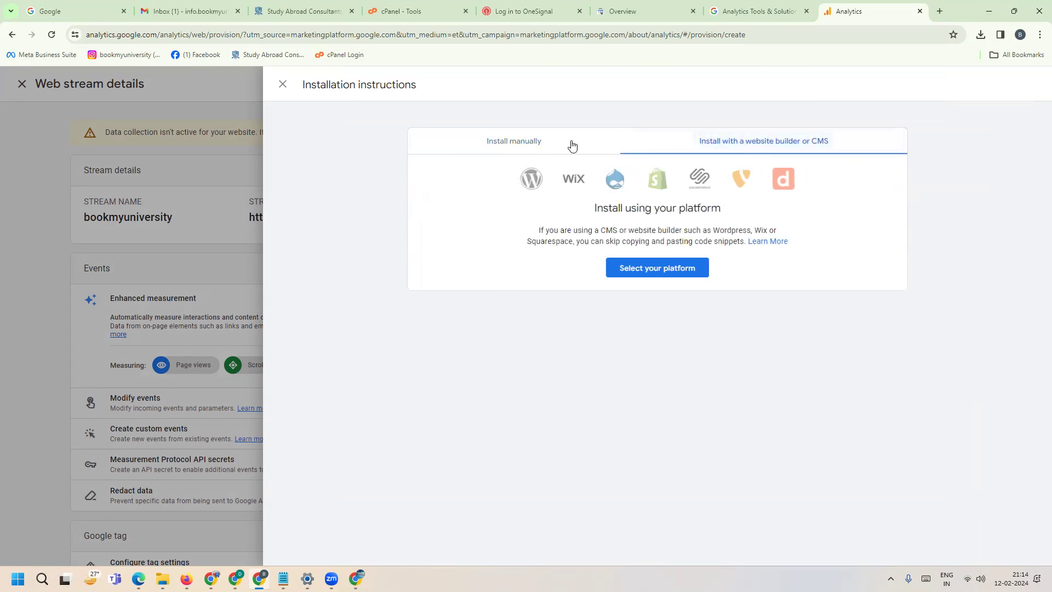
left_click(523, 143)
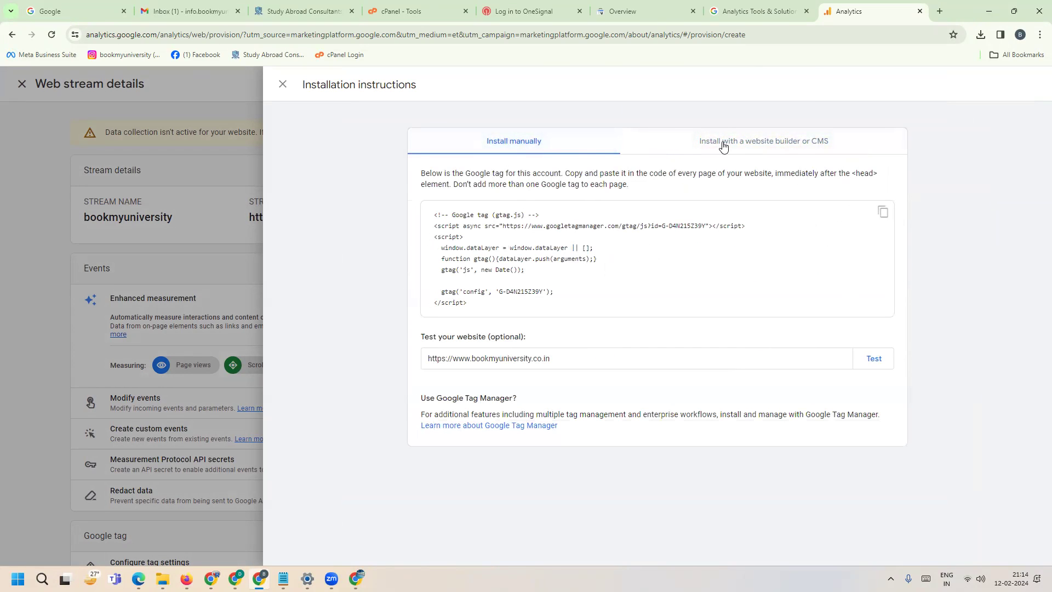
left_click(883, 212)
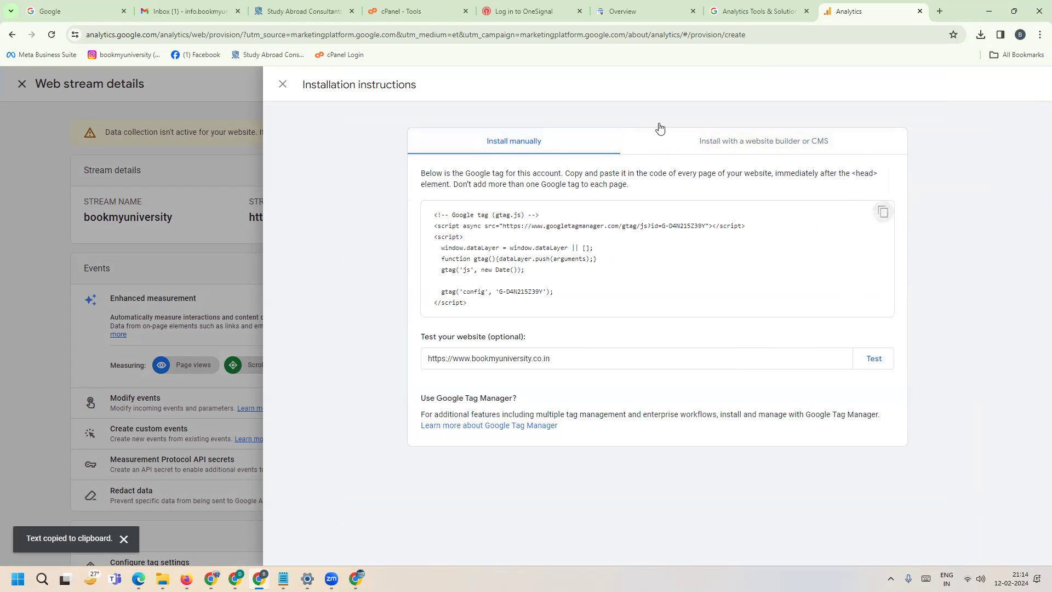
Open head.php from public_html/bookmyuniversity.co.in/application/views/includes in cPanel's code editor
left_click(400, 13)
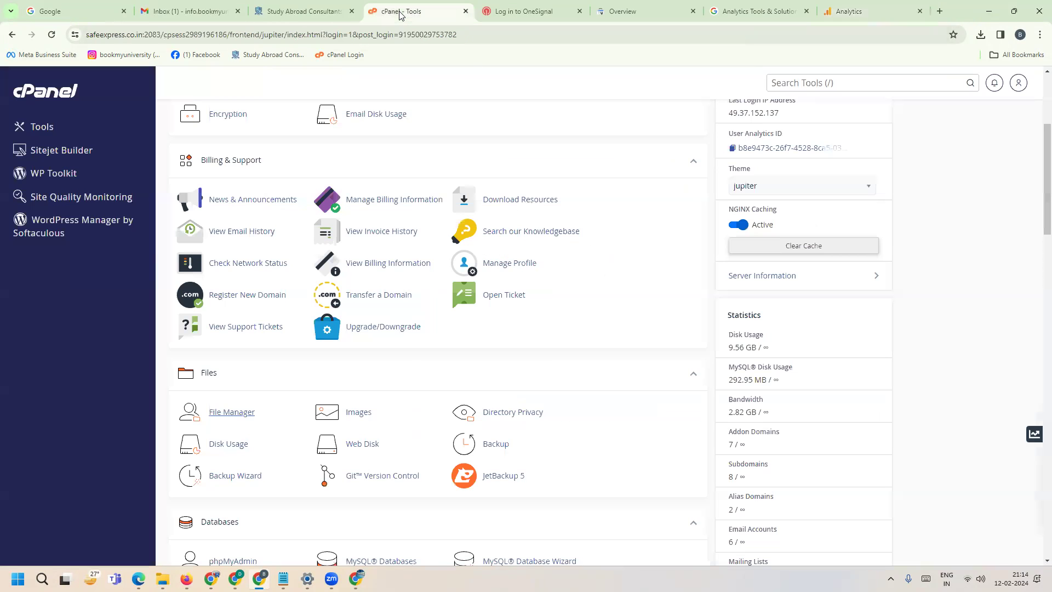
left_click(237, 412)
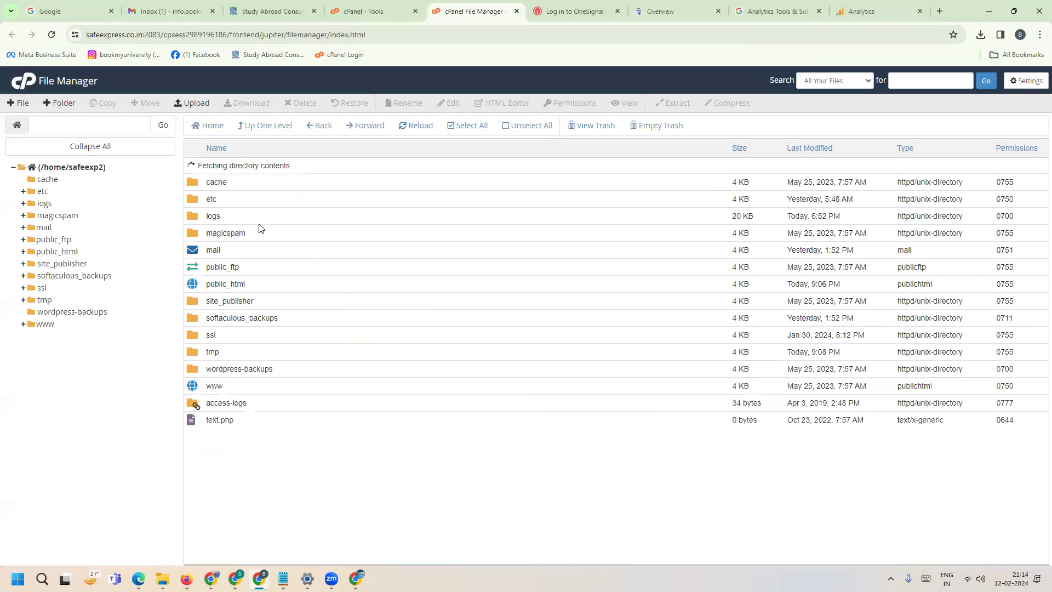
double_click(278, 273)
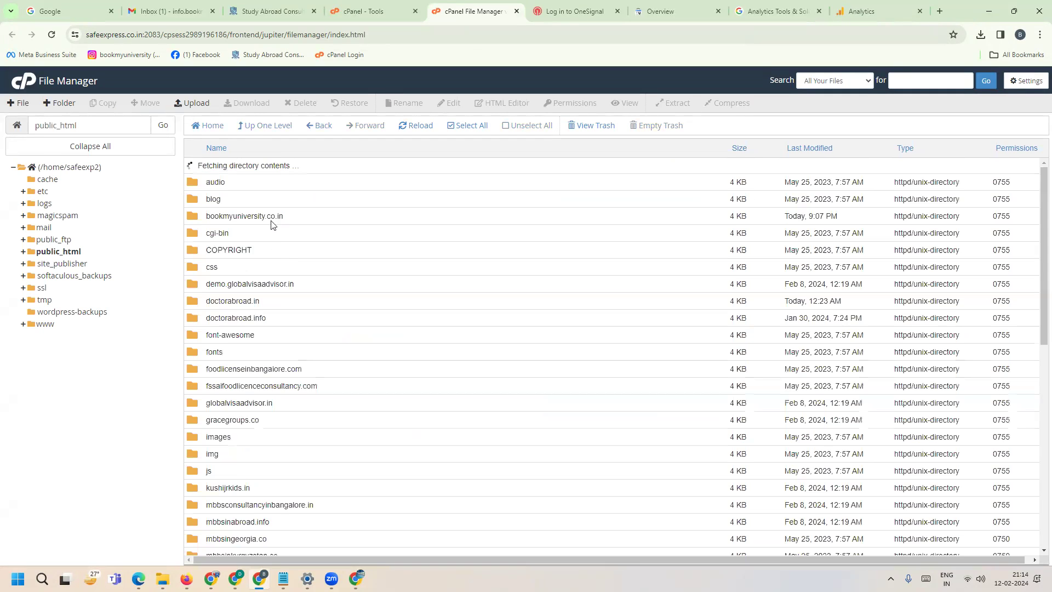
double_click(294, 199)
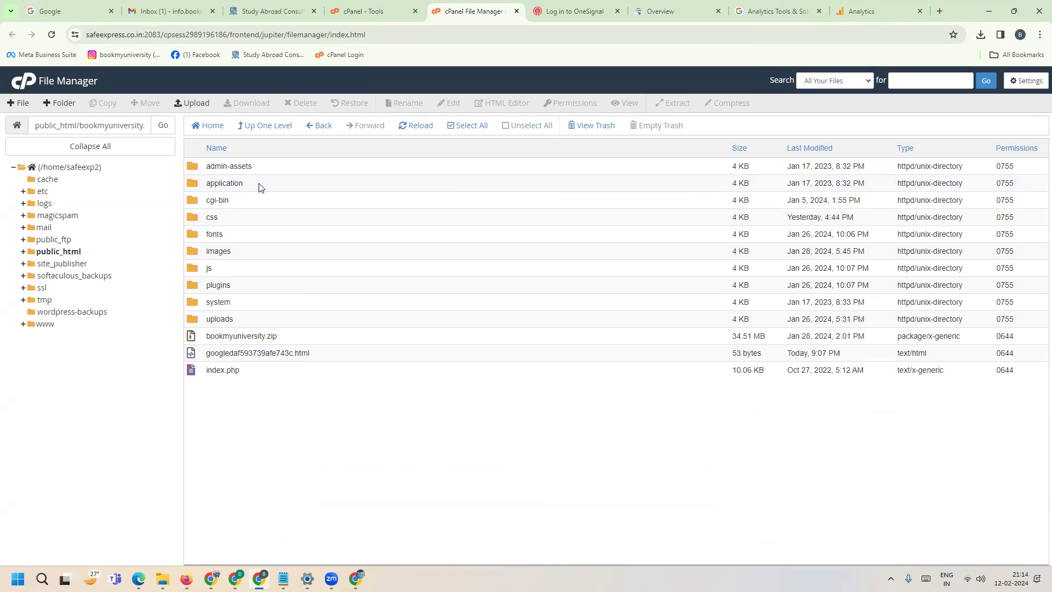
double_click(261, 187)
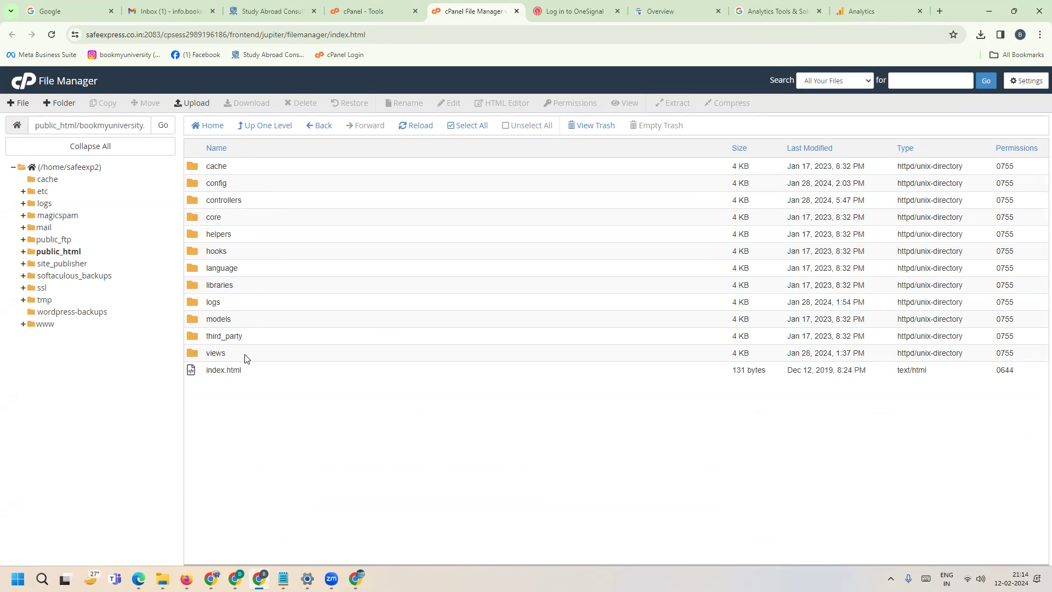
double_click(245, 357)
double_click(252, 199)
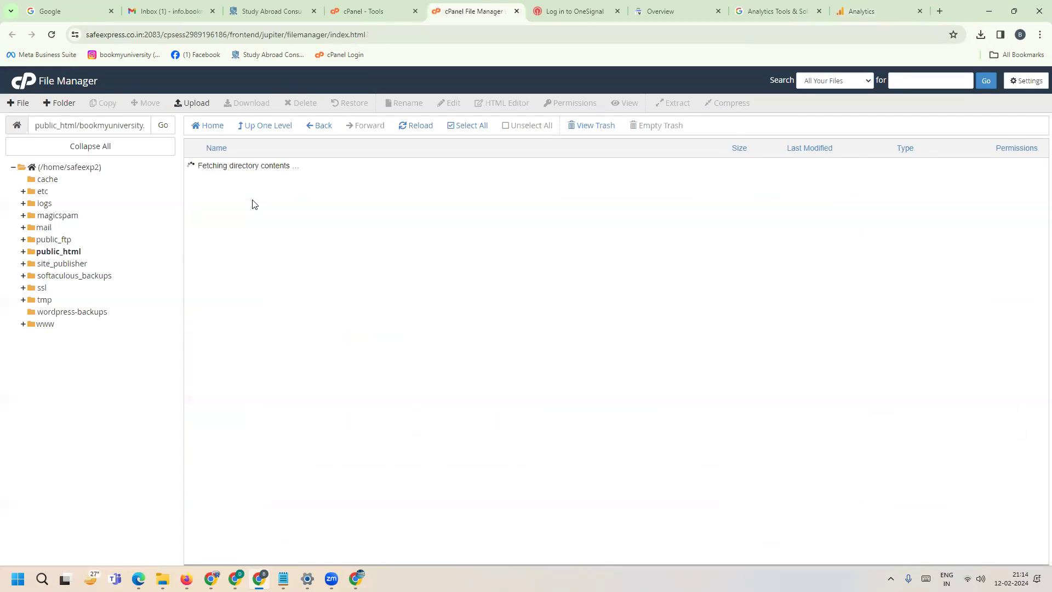
right_click(219, 183)
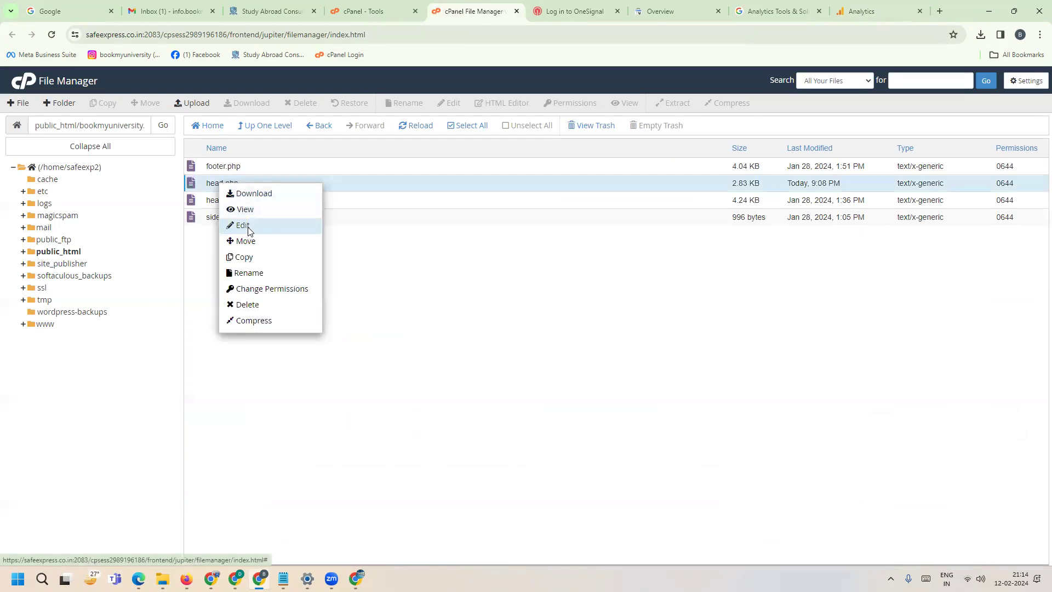
left_click(246, 224)
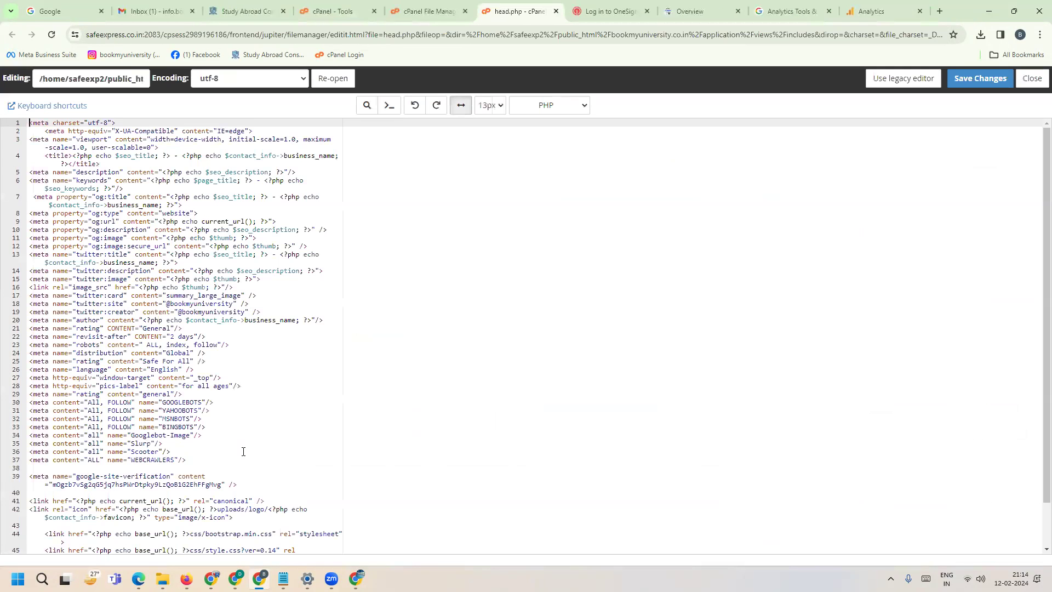
Paste the Google tag script below line 39 of head.php and save it
left_click(240, 483)
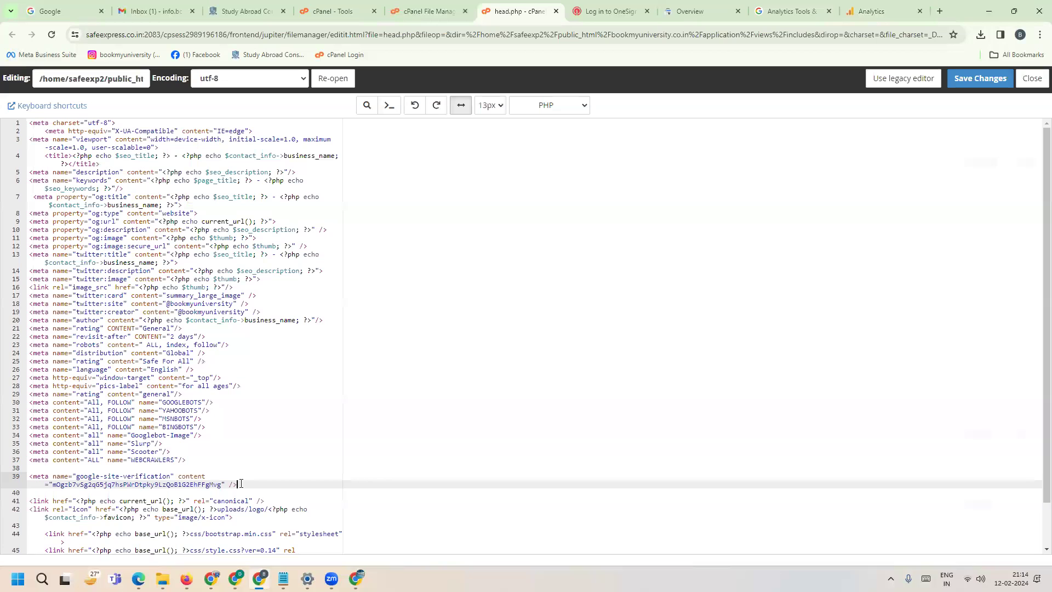
key("Return")
key("Return")
key("ctrl+v")
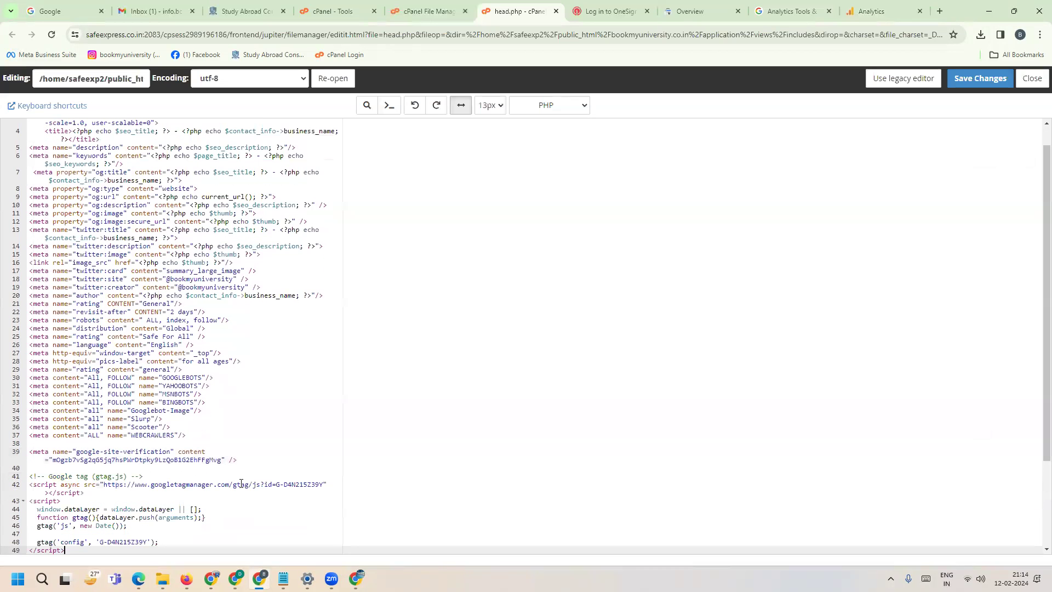
left_click(976, 78)
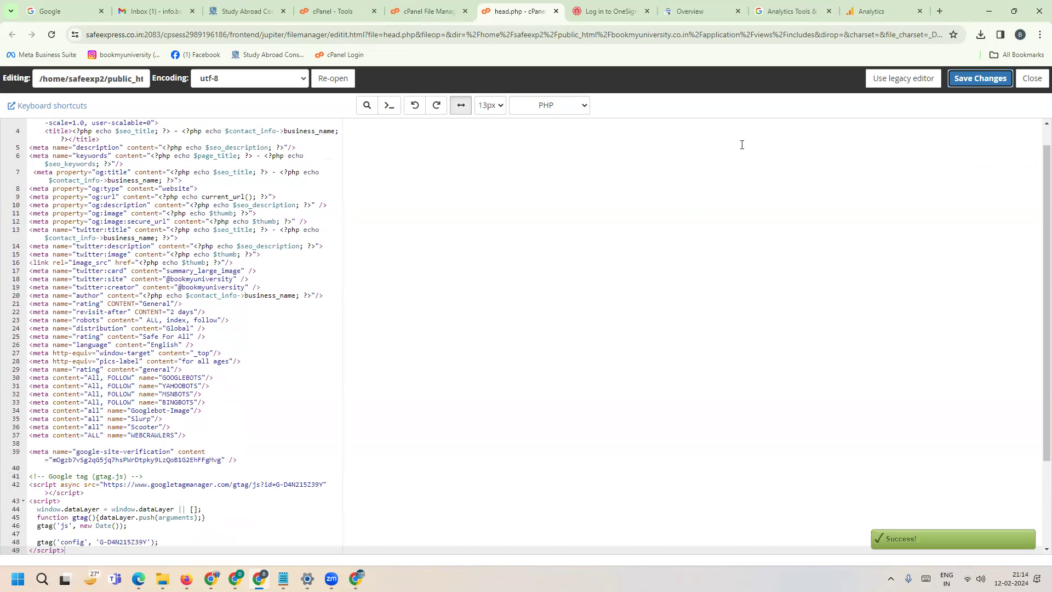
Close the installation instructions, copy the Measurement ID, and view the site's page source
left_click(868, 3)
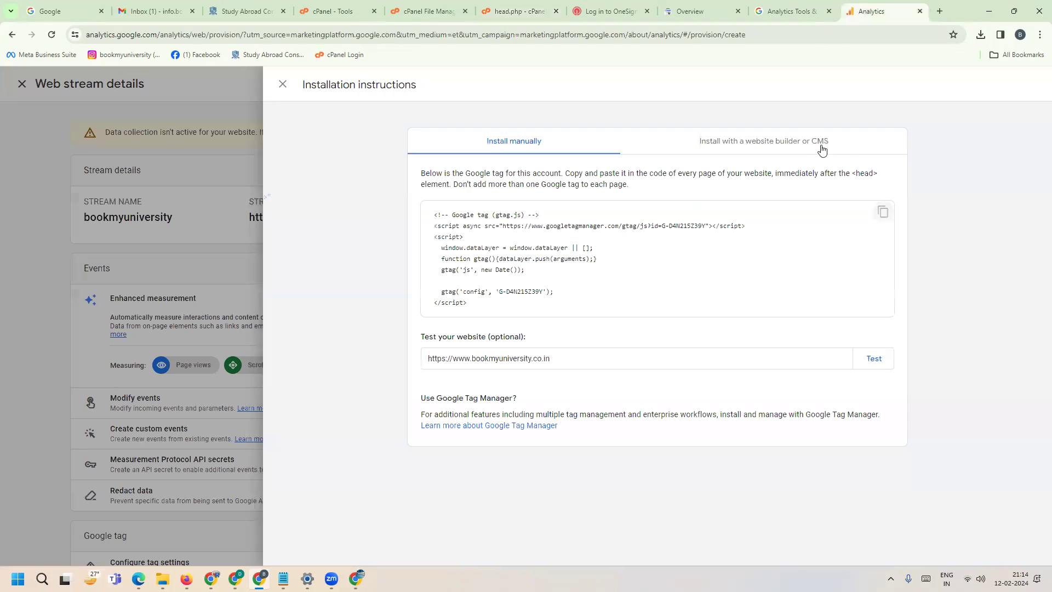
left_click(282, 84)
left_click(946, 219)
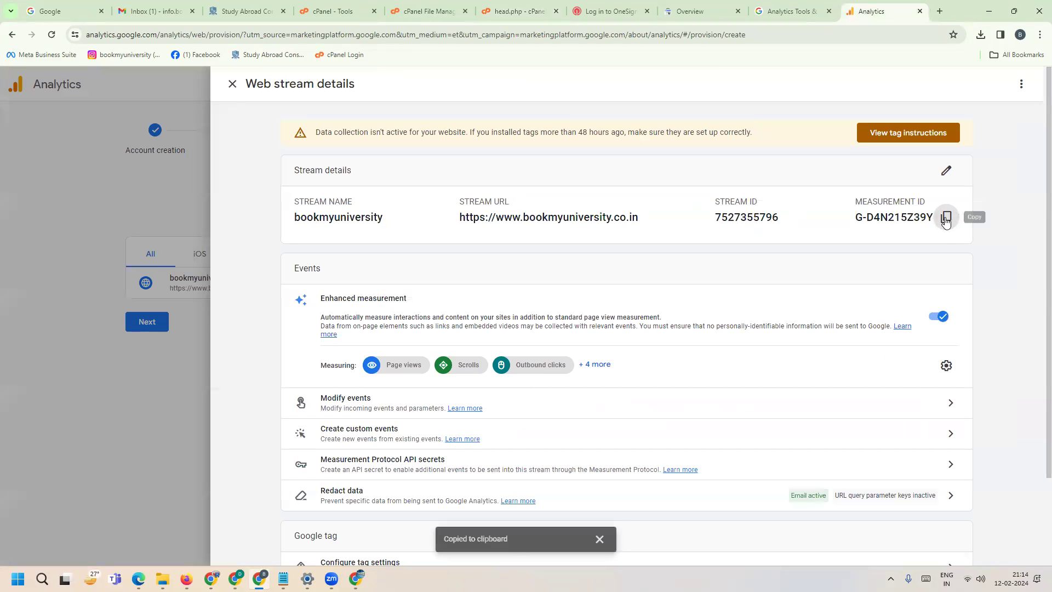
left_click(246, 11)
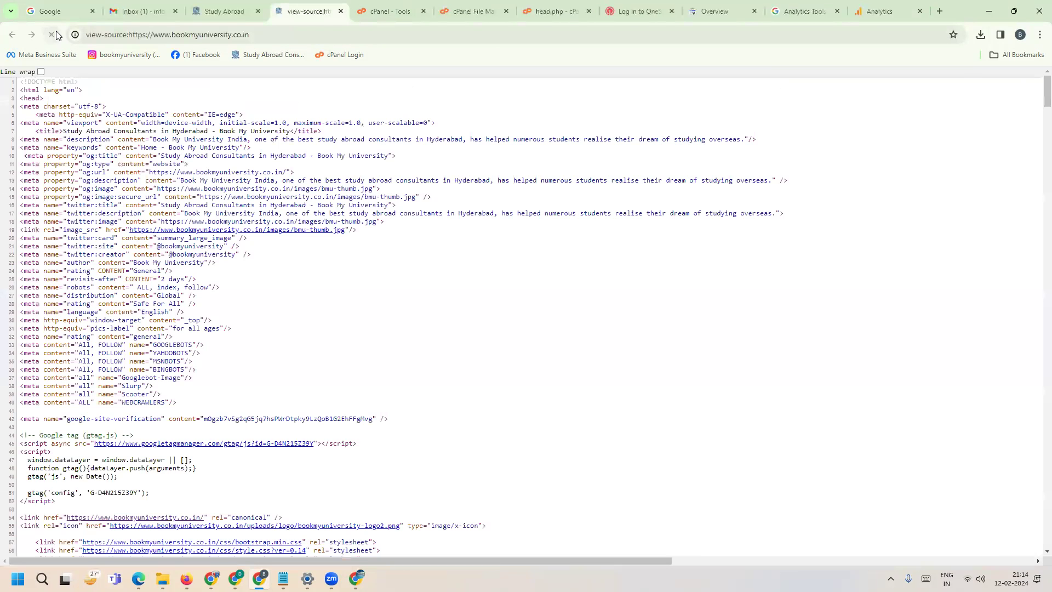
Search the open page source for the measurement ID, then return to the live website
key("ctrl+f")
key("ctrl+v")
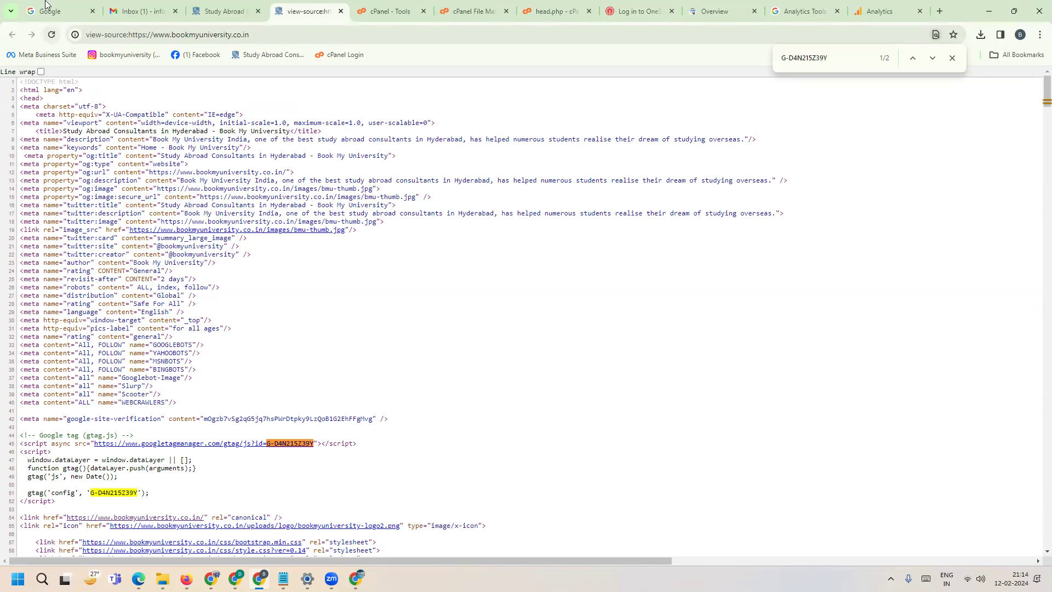
left_click(215, 8)
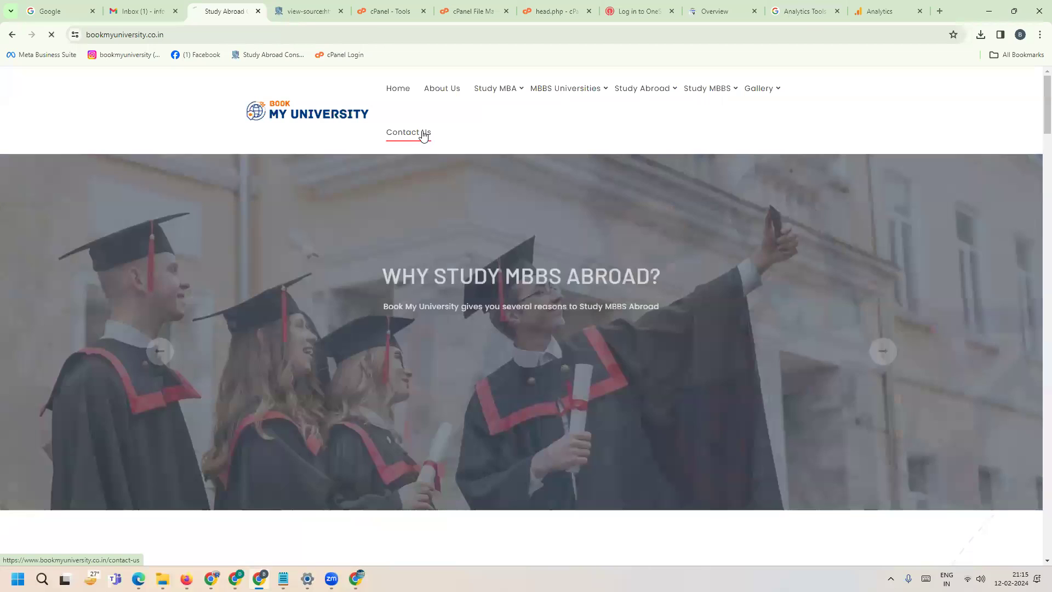
Confirm the Contact Us page source contains the Google tag measurement ID
left_click(423, 134)
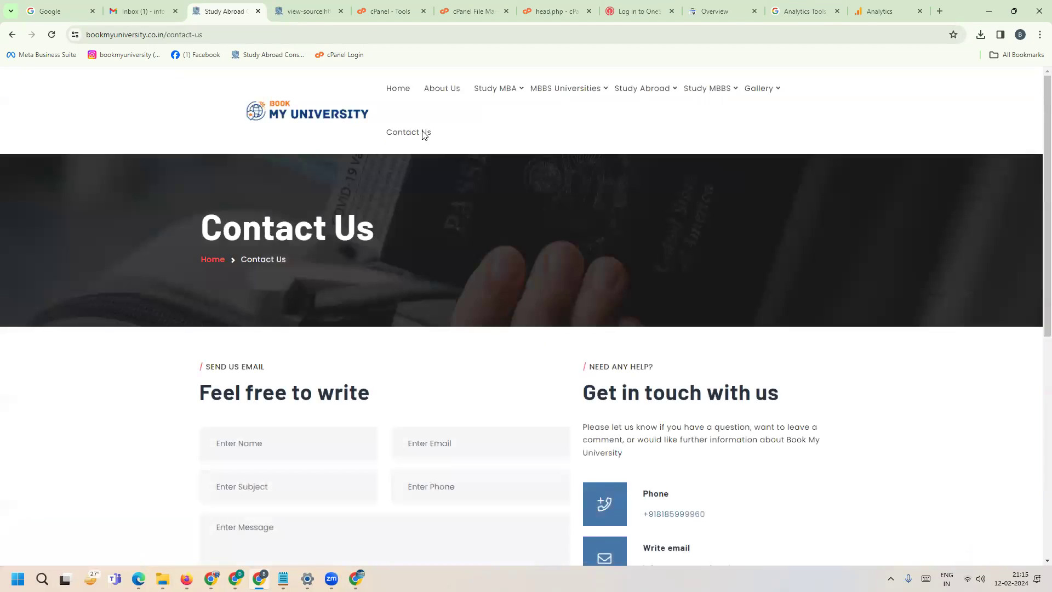
key("ctrl+u")
key("ctrl+f")
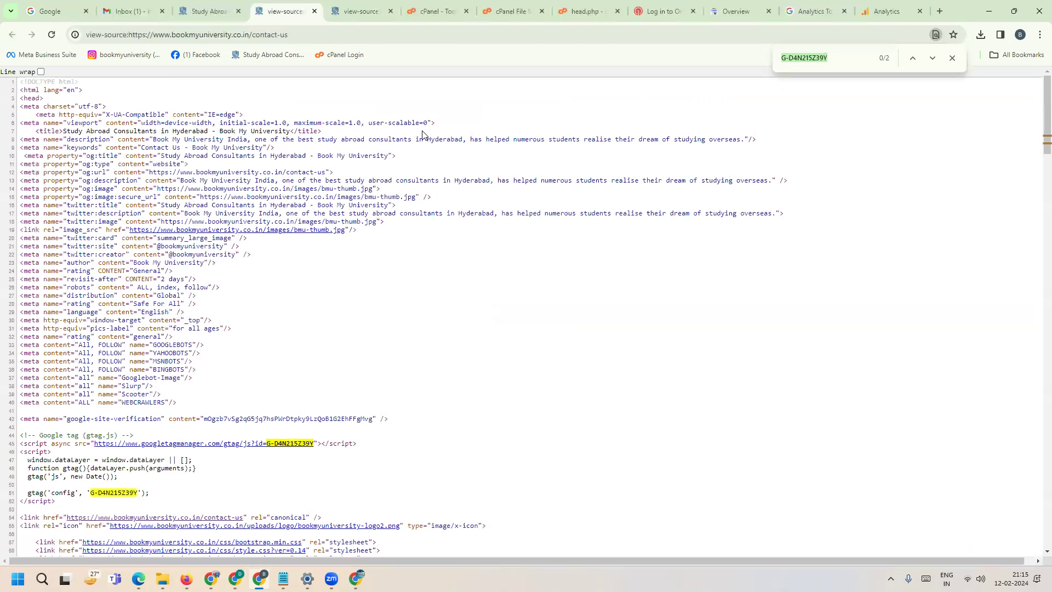
key("ctrl+v")
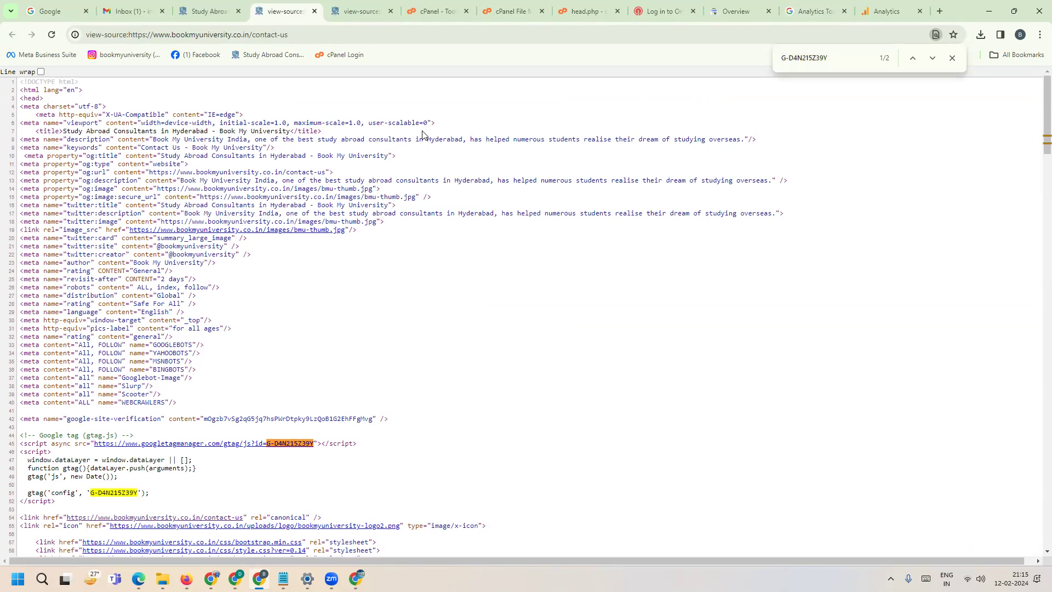
left_click(216, 11)
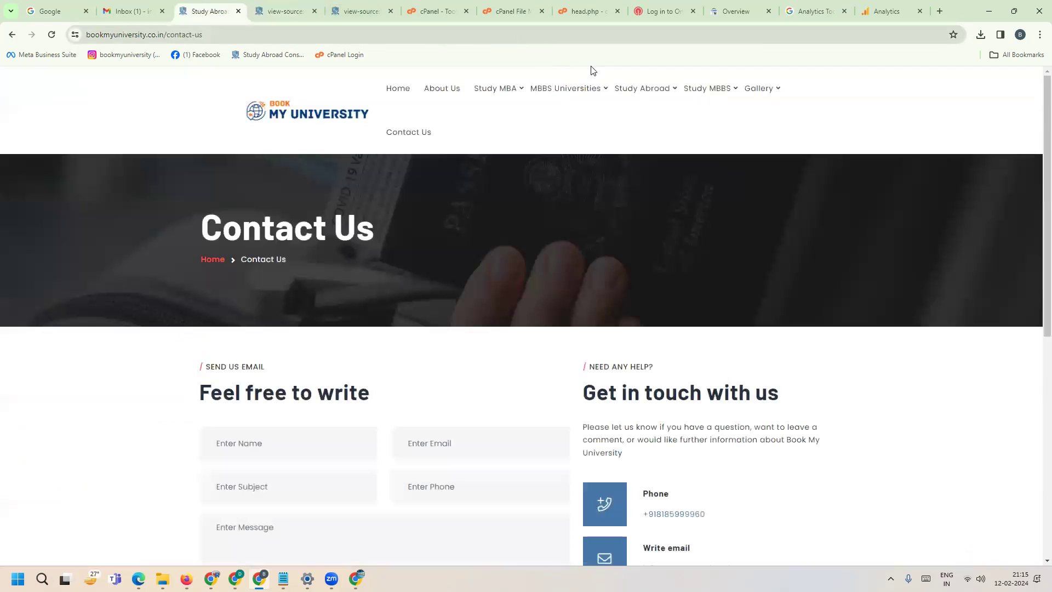
Confirm the MBBS in China page source also carries tag G-D4N215Z39Y
mouse_move(709, 96)
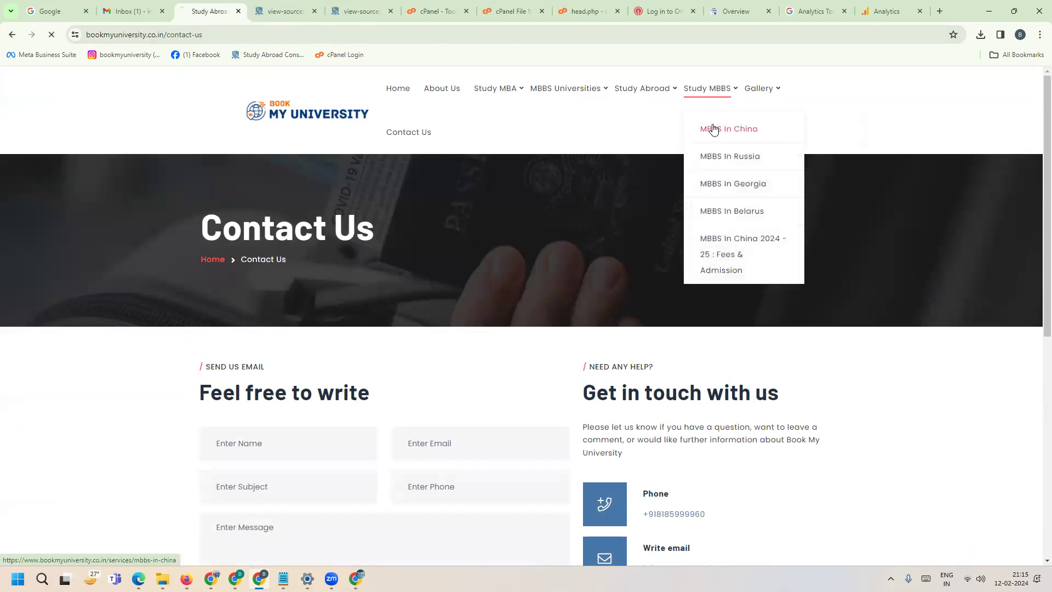
left_click(713, 129)
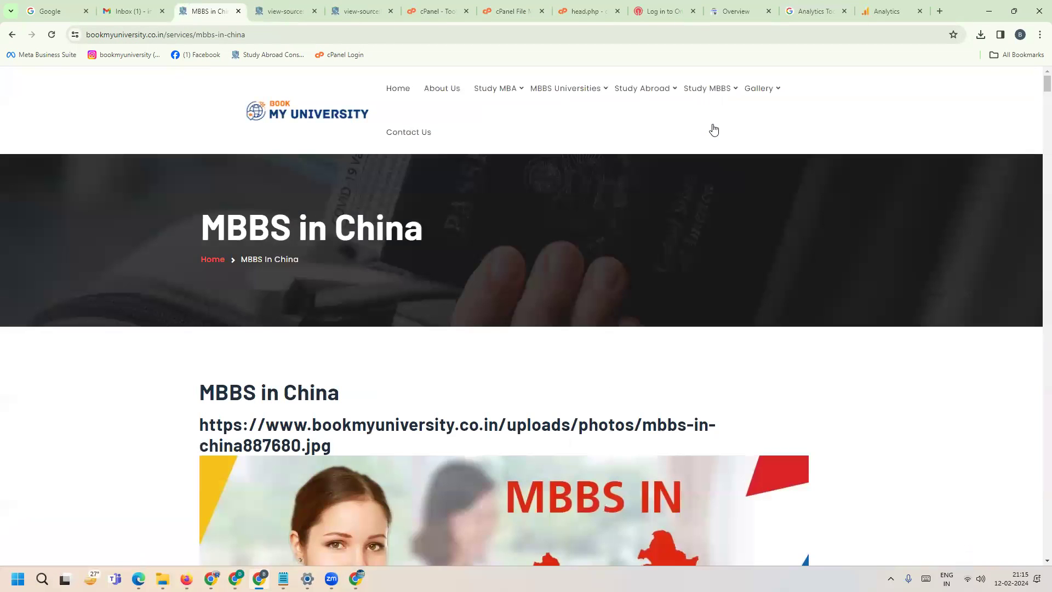
key("ctrl+u")
key("ctrl+f")
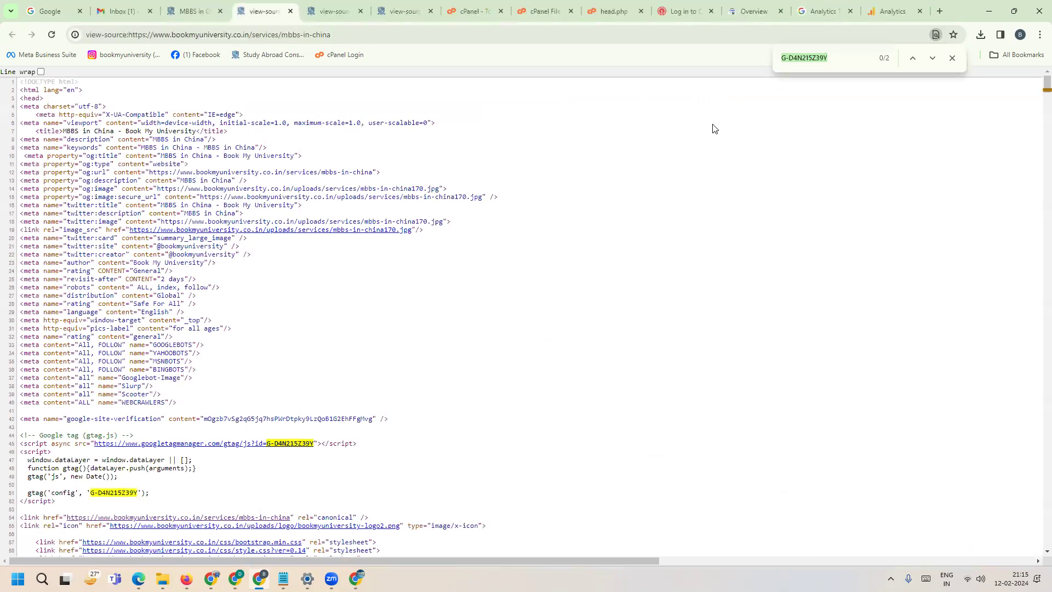
key("ctrl+v")
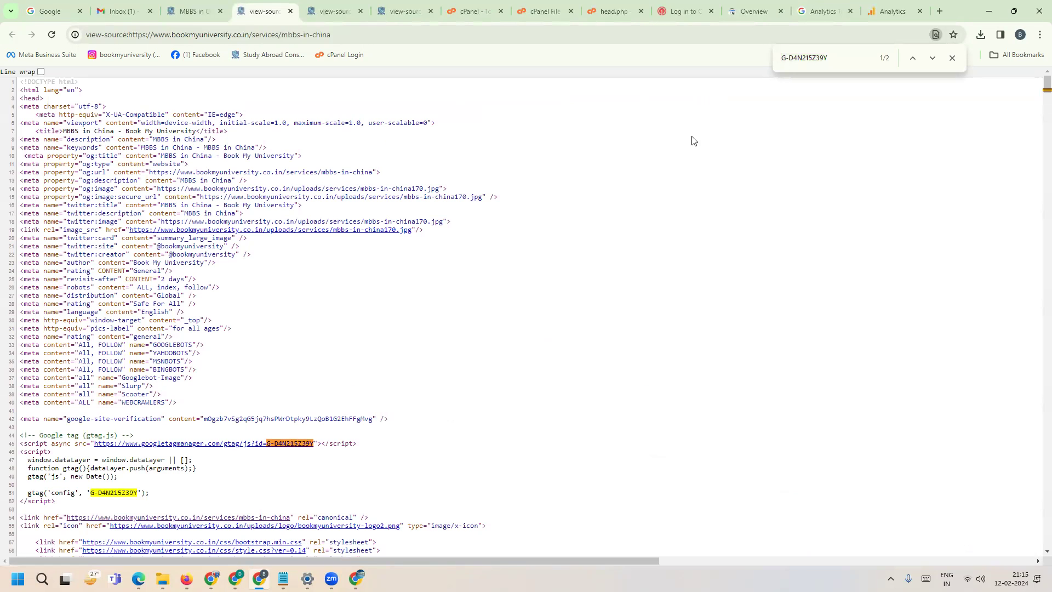
left_click(290, 11)
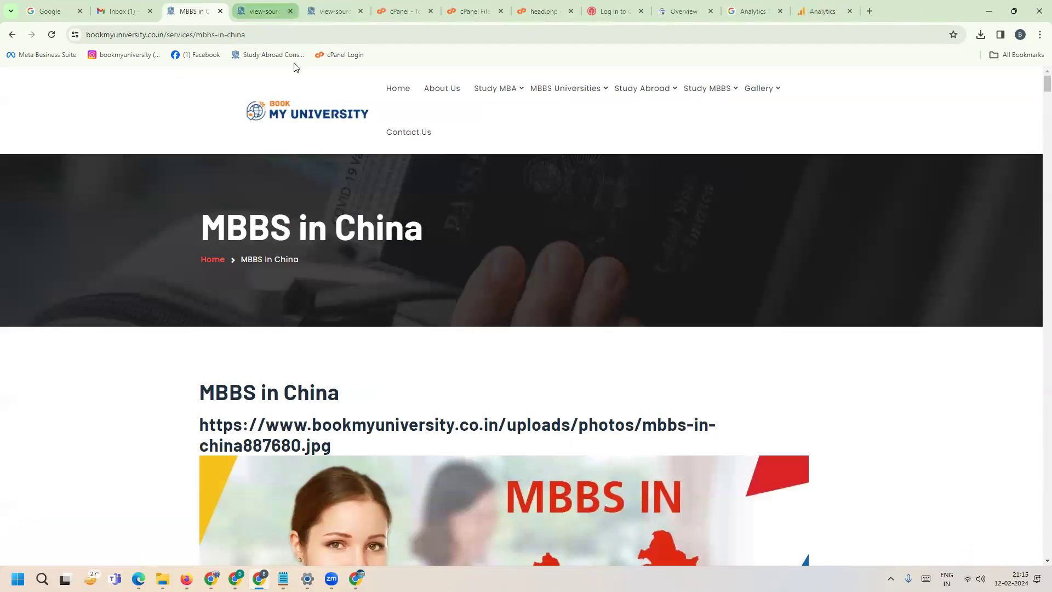
Readjust the page zoom and go to the site's home page
key("ctrl+minus")
key("ctrl+minus")
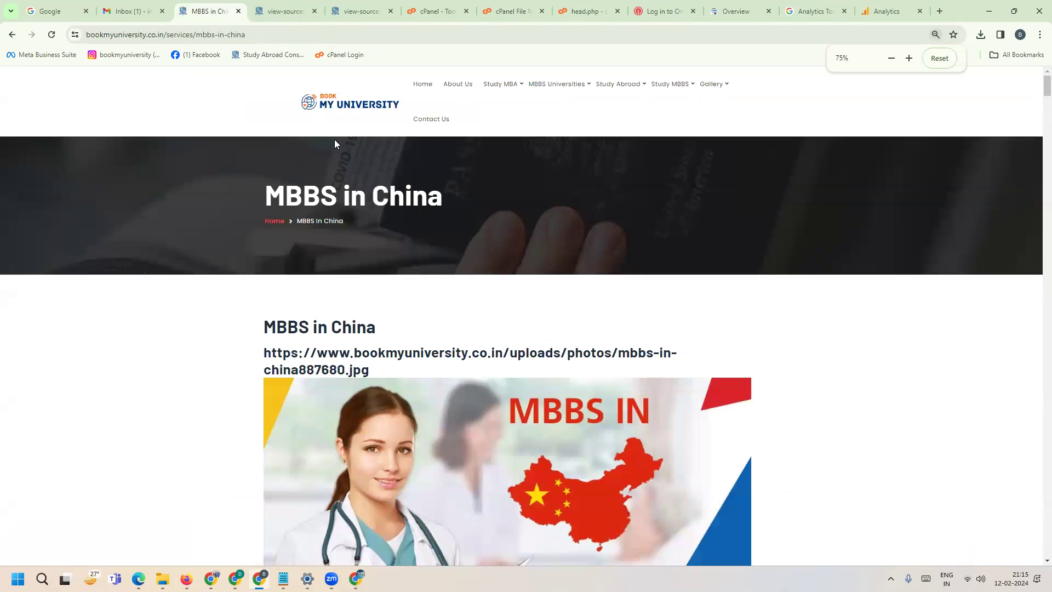
key("ctrl+minus")
key("ctrl+plus")
key("ctrl+plus")
key("ctrl+plus")
key("ctrl+plus")
key("ctrl+plus")
key("ctrl+plus")
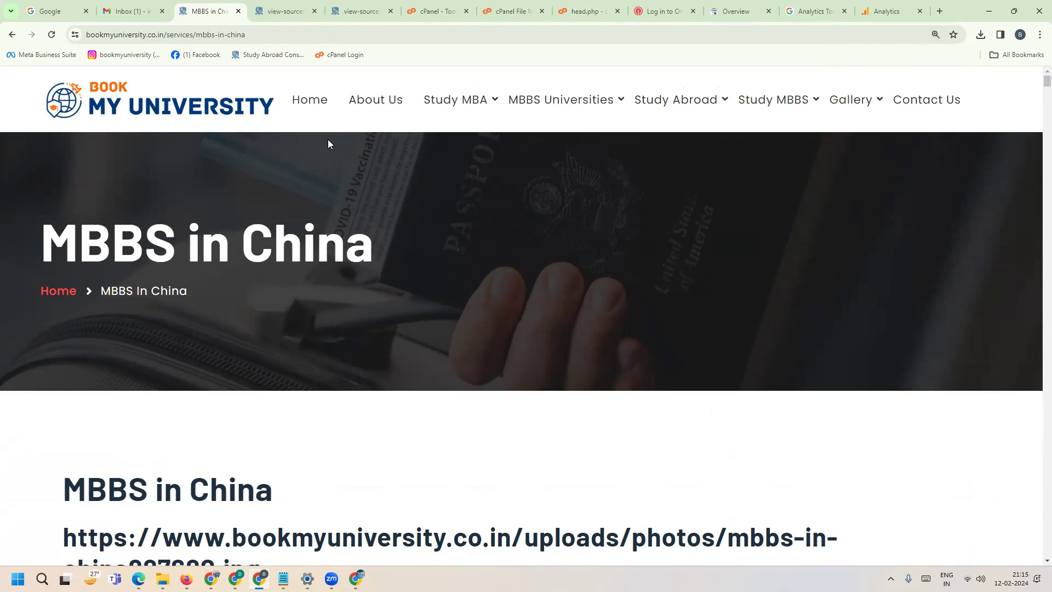
left_click(312, 105)
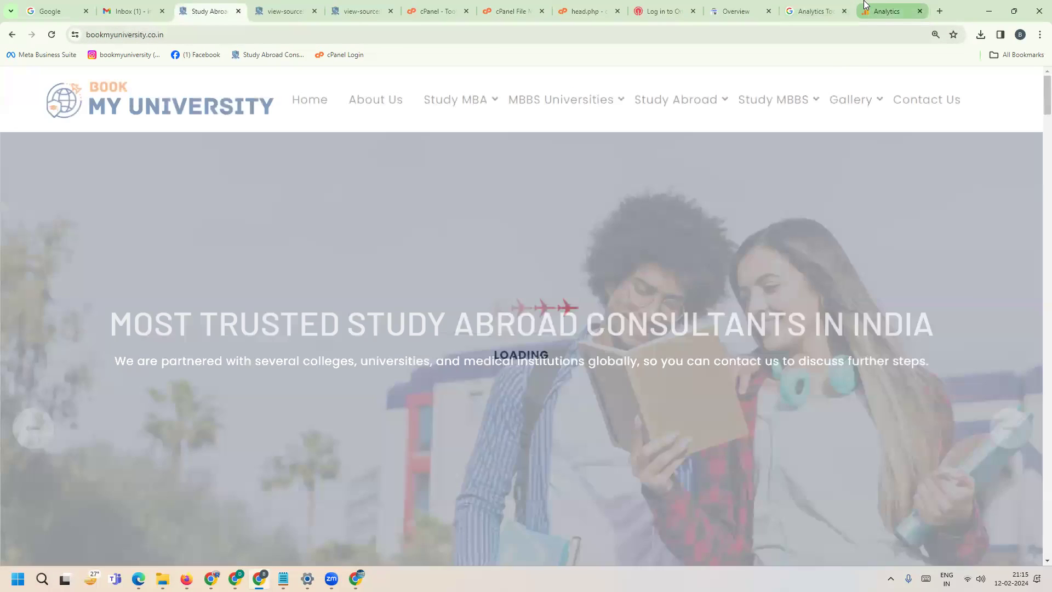
Close the Web stream details and finish setup through to the Analytics Home page
left_click(865, 5)
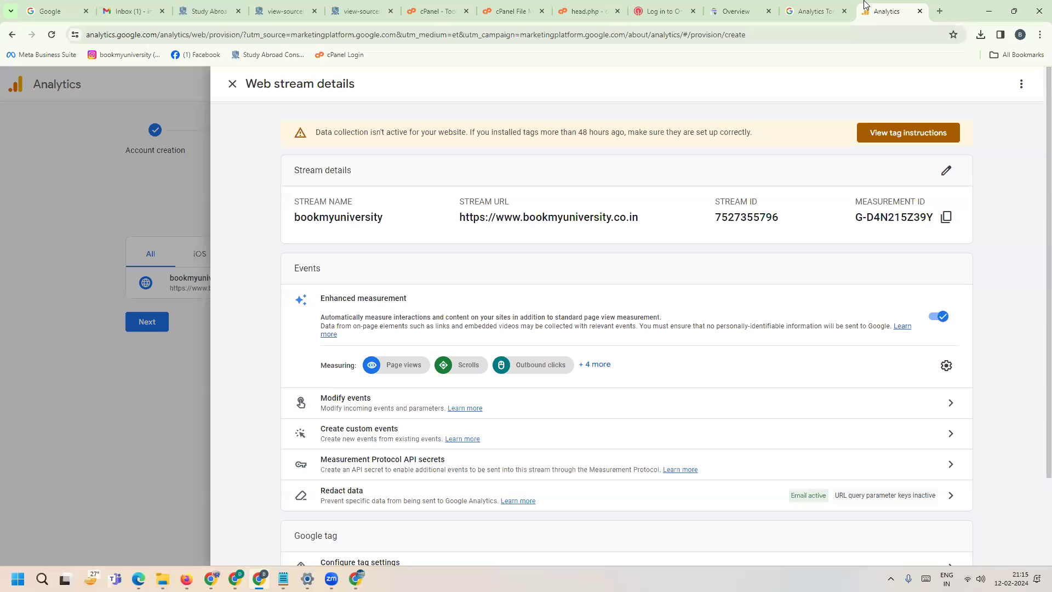
left_click(233, 86)
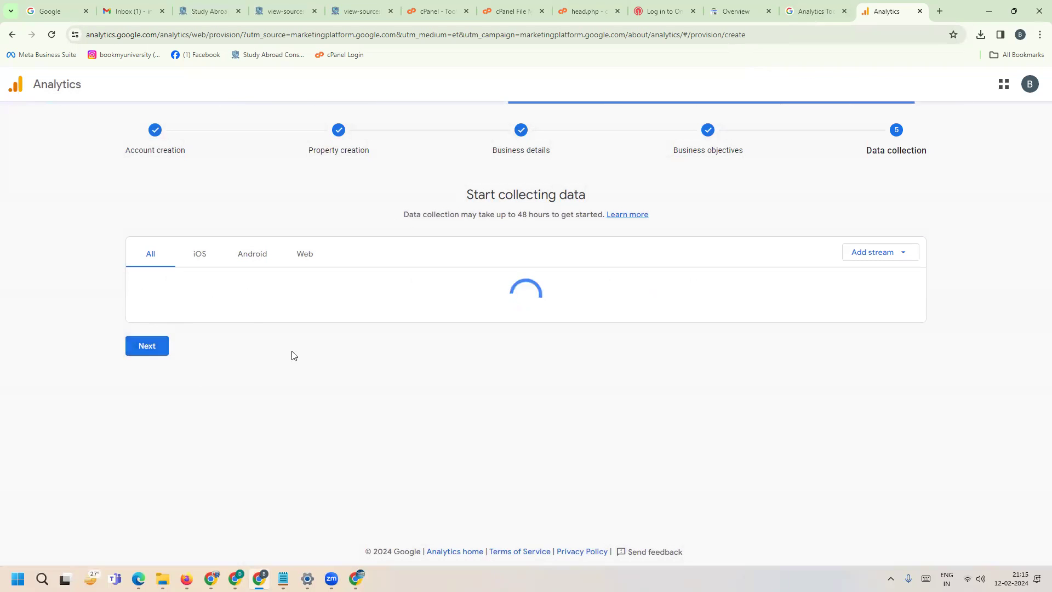
left_click(147, 323)
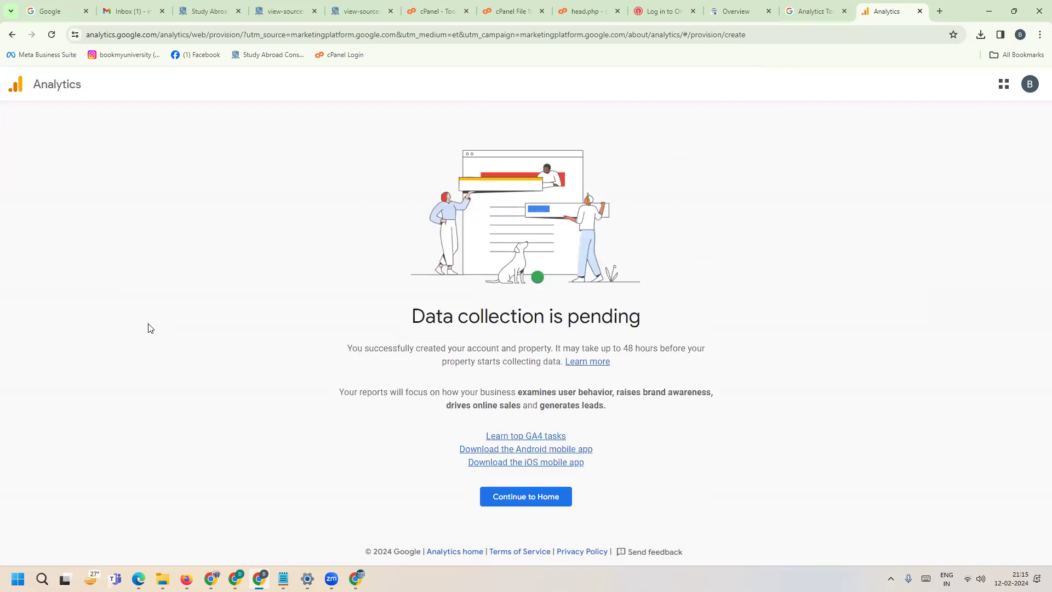
left_click(517, 497)
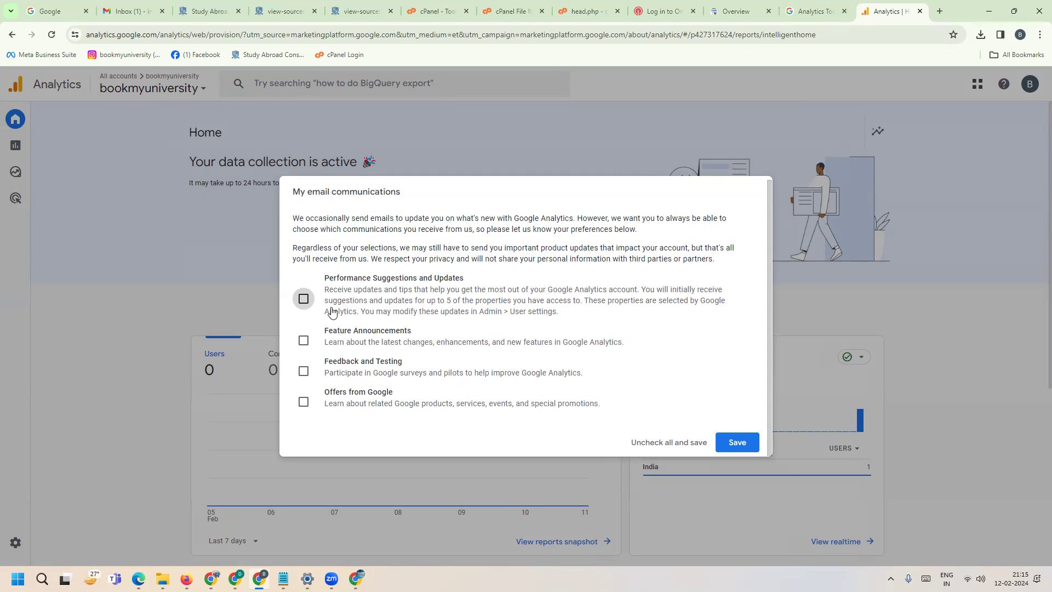
Opt into performance suggestions, feature announcements, feedback and testing, and Google offers emails, and save
left_click(303, 299)
left_click(303, 341)
left_click(304, 370)
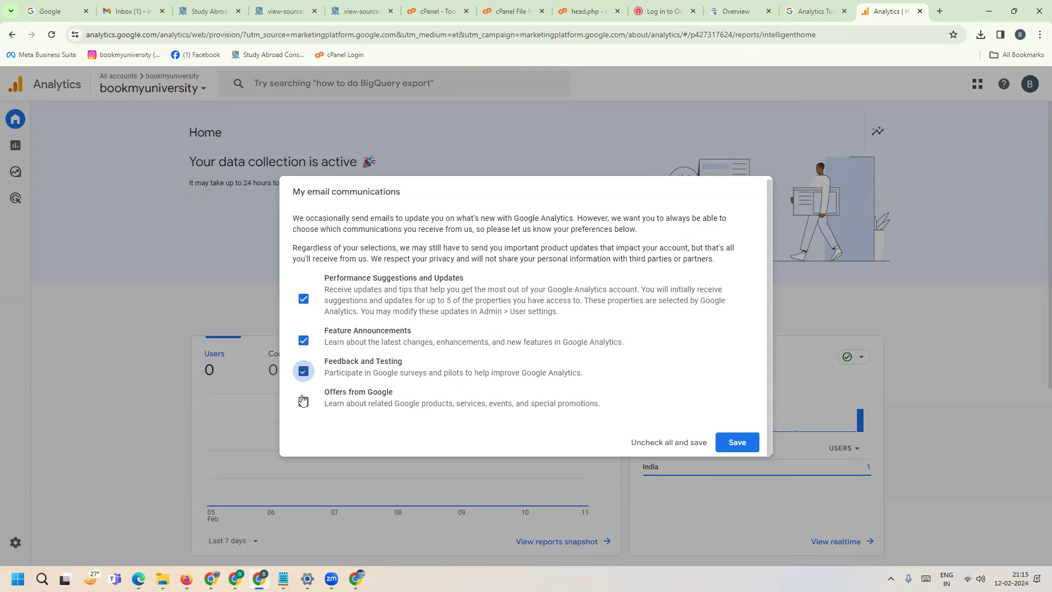
left_click(304, 402)
left_click(734, 441)
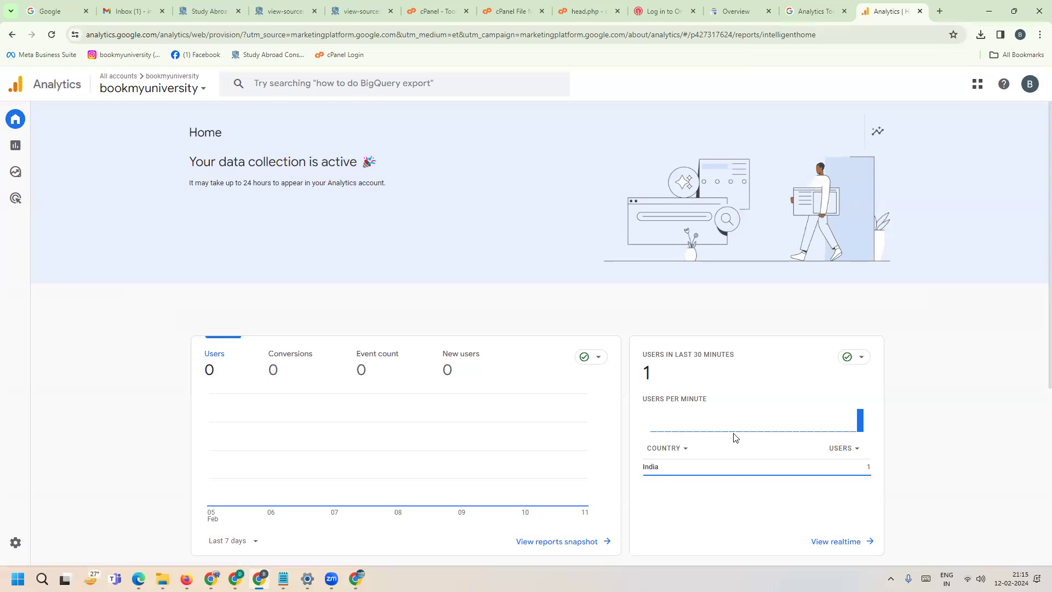
Open Reports > Realtime, review its cards, and return to the live website
left_click(28, 148)
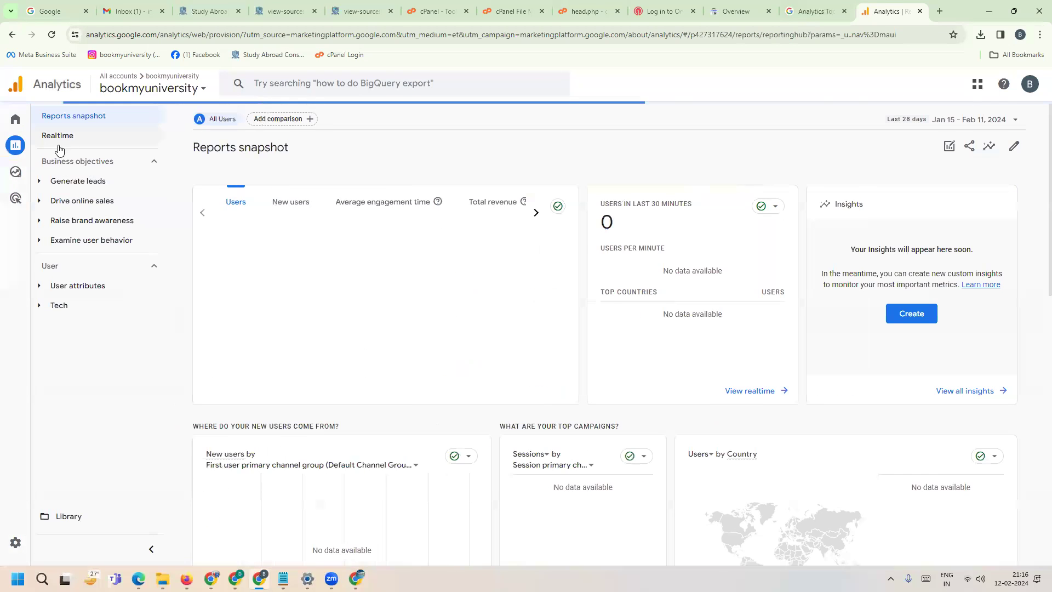
left_click(67, 138)
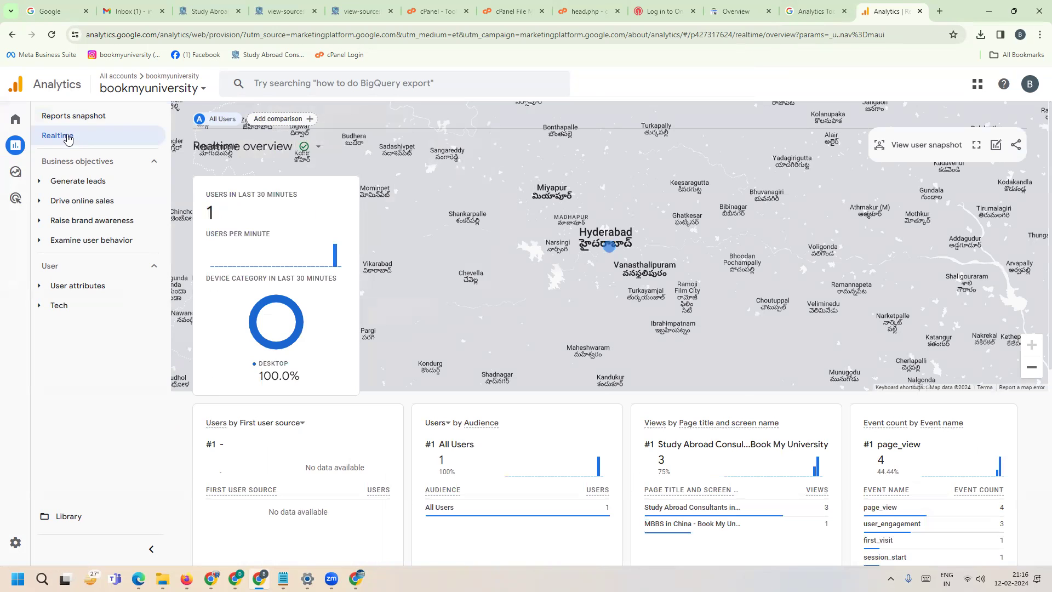
scroll(602, 263, "down", 3)
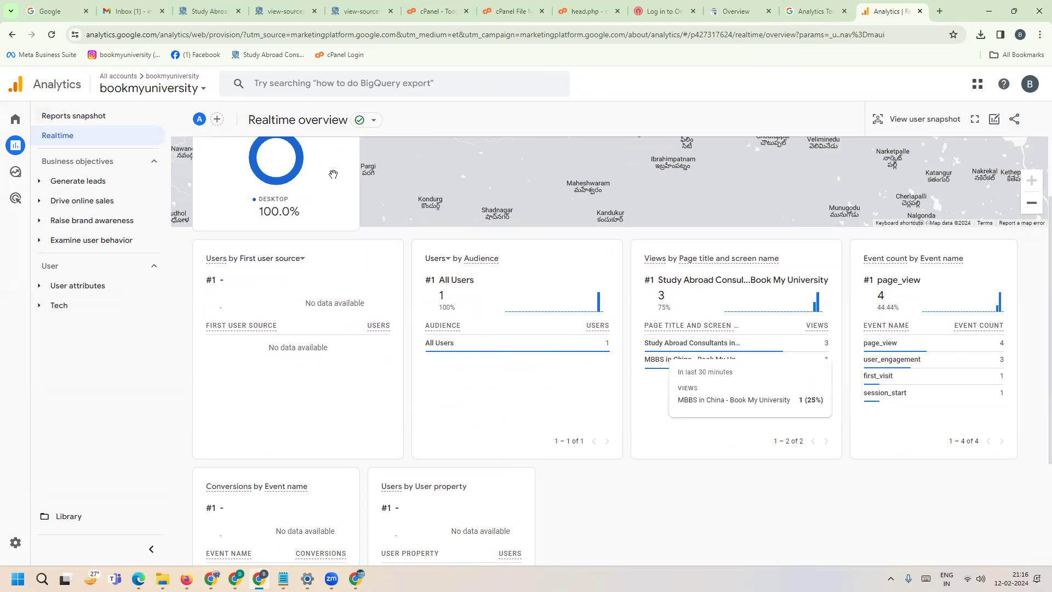
left_click(210, 5)
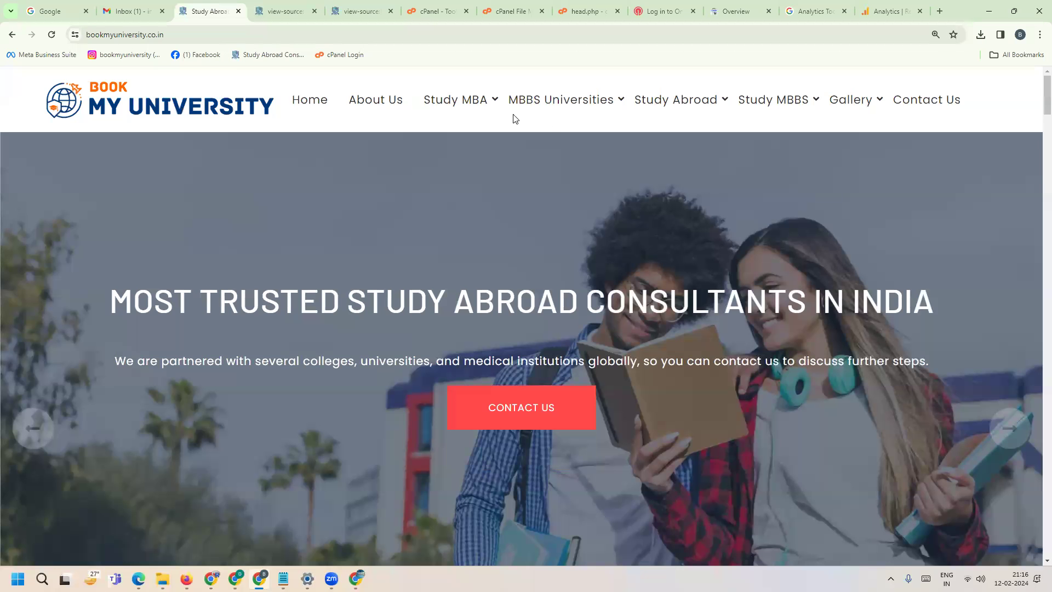
Visit Contact Us, check Realtime shows 5 page_view events, then return to Analytics Home
left_click(912, 99)
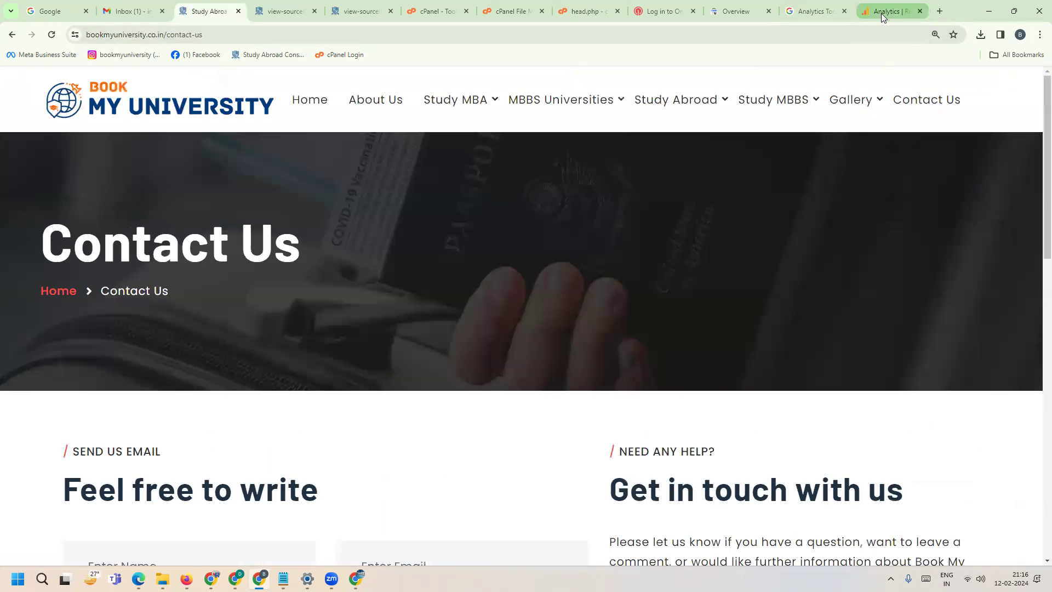
left_click(881, 12)
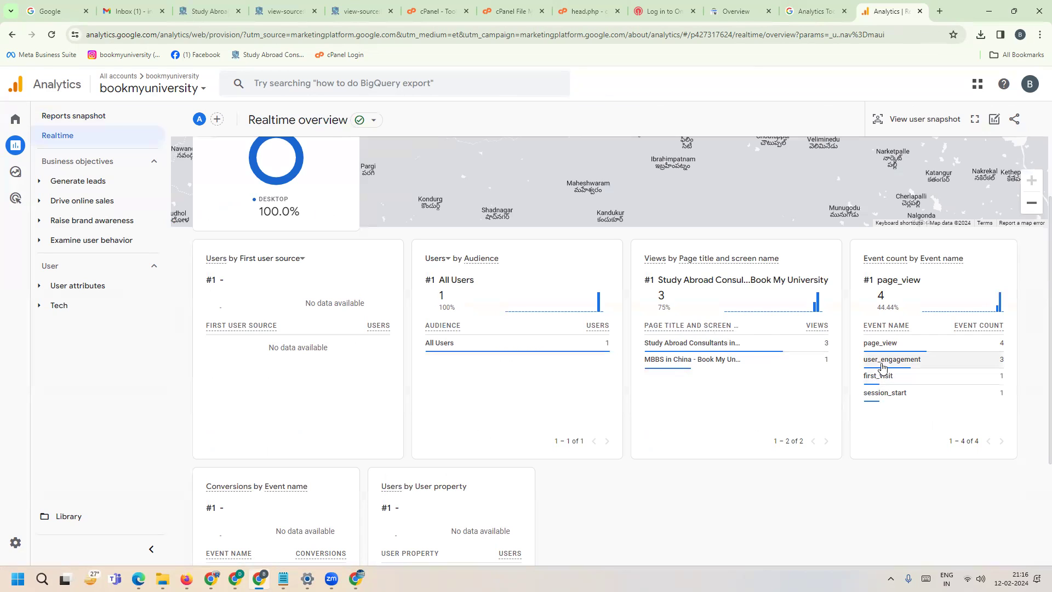
mouse_move(881, 347)
mouse_move(879, 366)
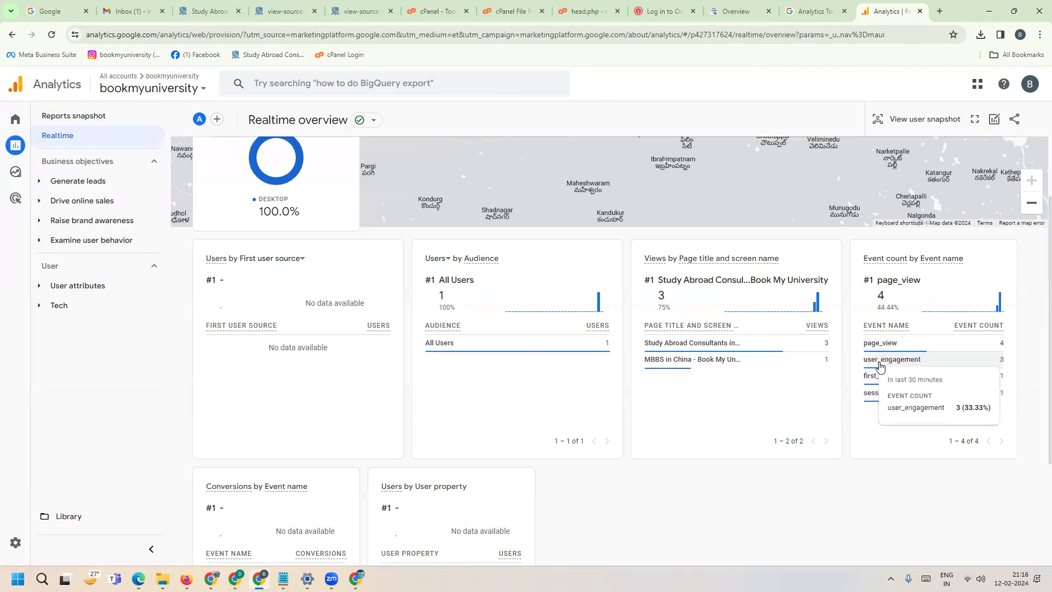
mouse_move(881, 404)
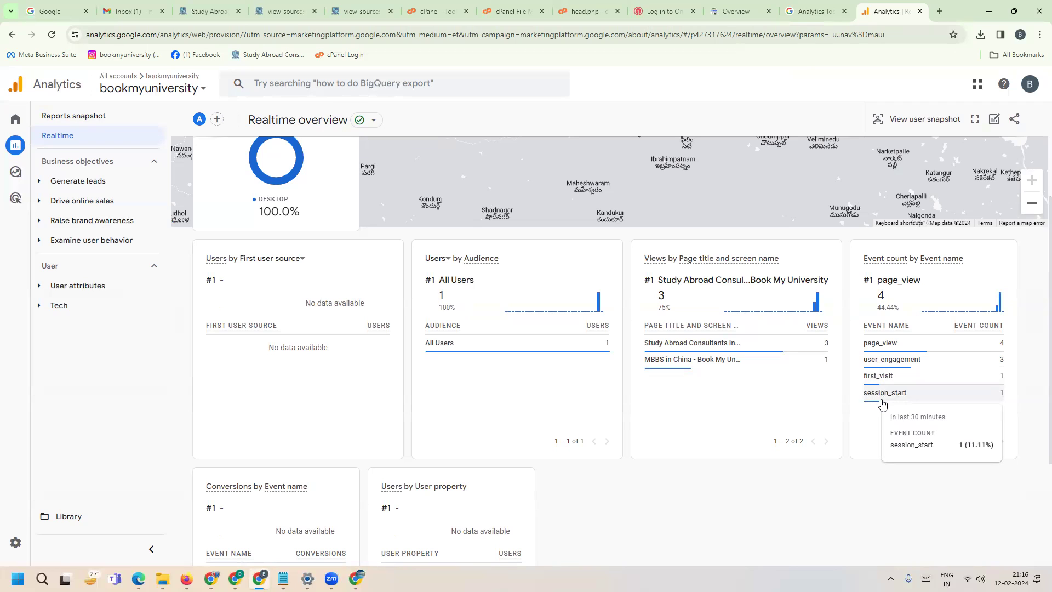
scroll(273, 227, "up", 3)
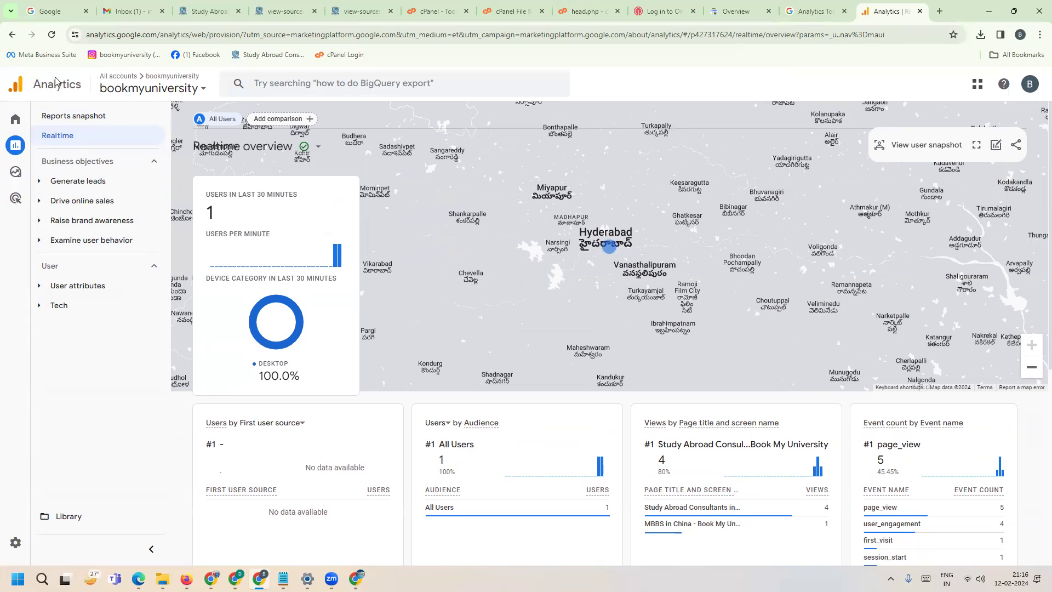
left_click(20, 123)
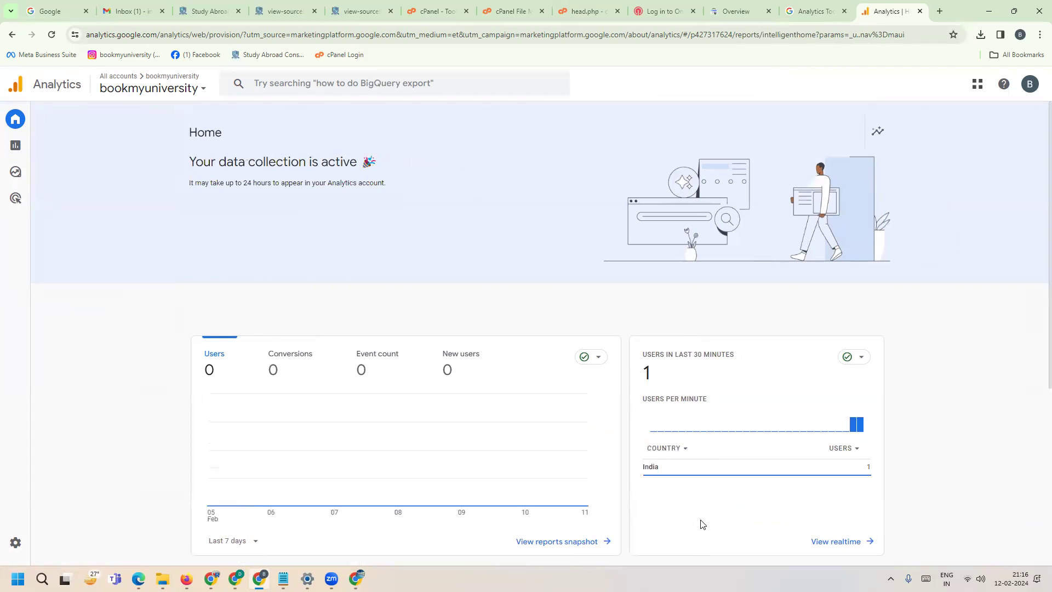
left_click(211, 579)
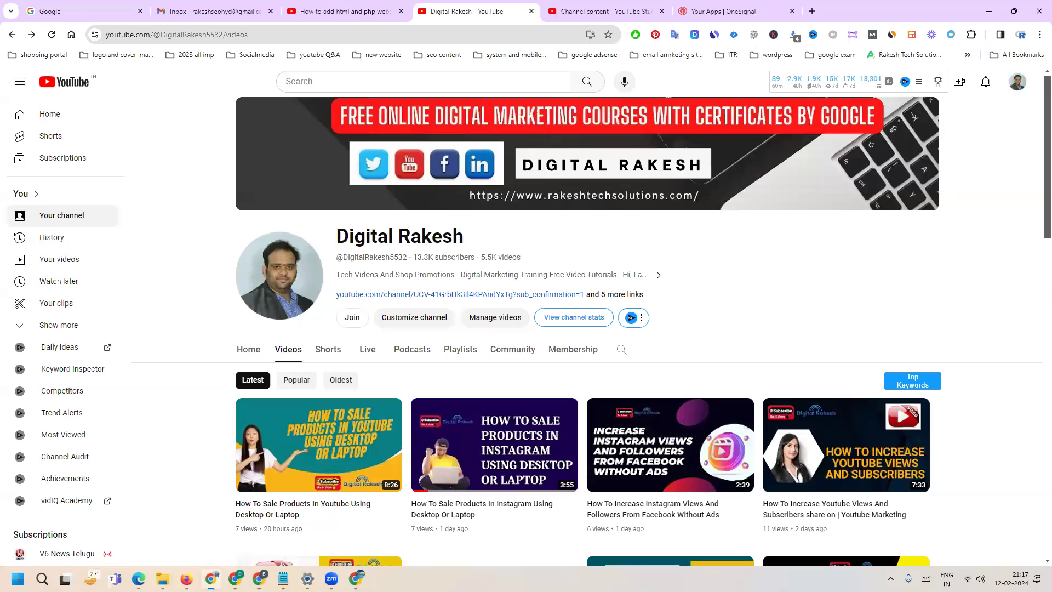